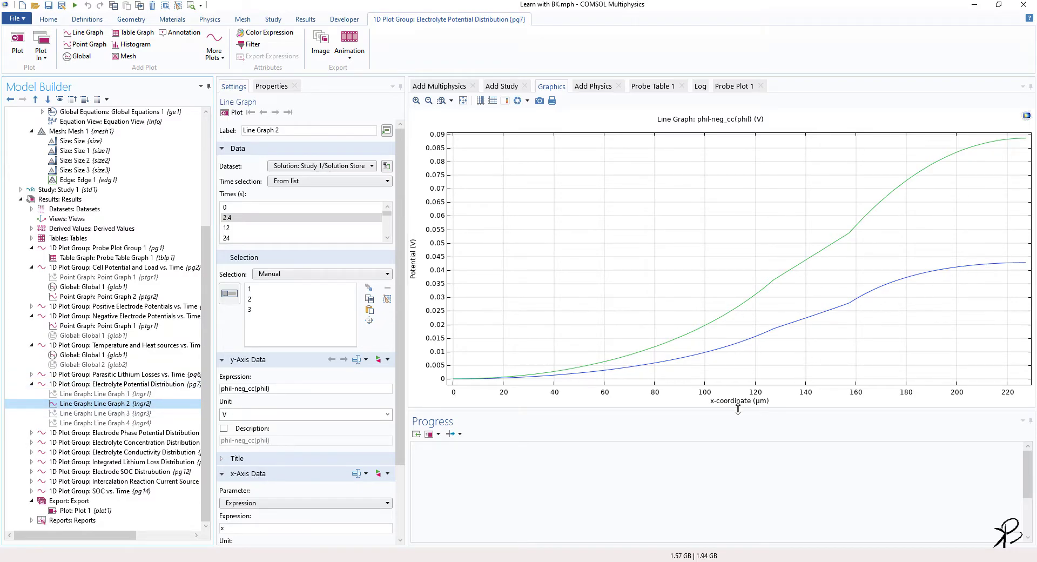
Select Line Graph 2 under Electrolyte Potential Distribution to display its curves for 2.4 and 12 s
left_click(142, 404)
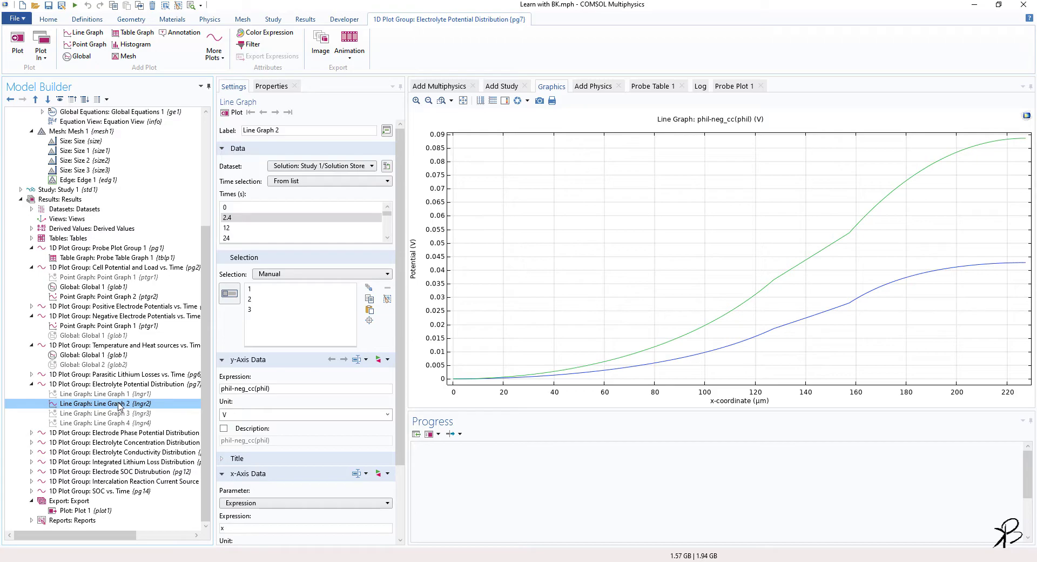
Copy Line Graph 2's plot data to the clipboard from its context menu
left_click(119, 384)
left_click(120, 405)
right_click(94, 406)
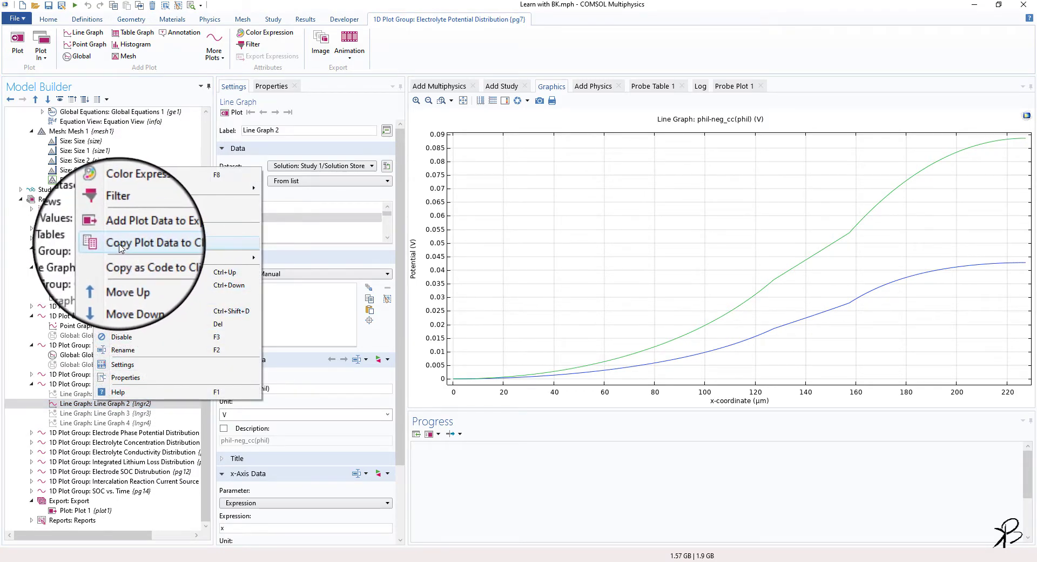
left_click(176, 249)
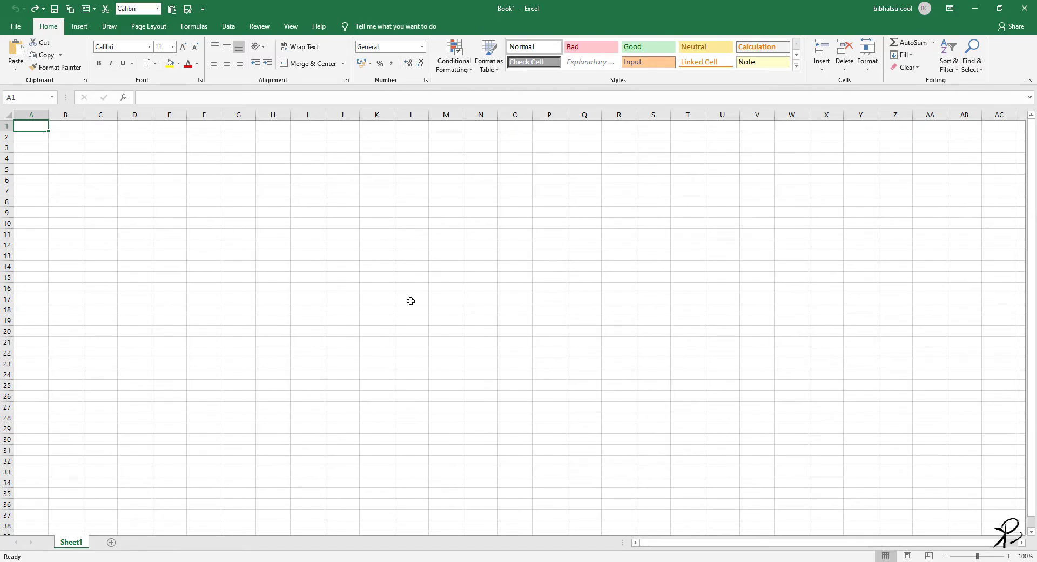
Paste the COMSOL data into A1 with Keep Text, then widen column A to fit
right_click(40, 129)
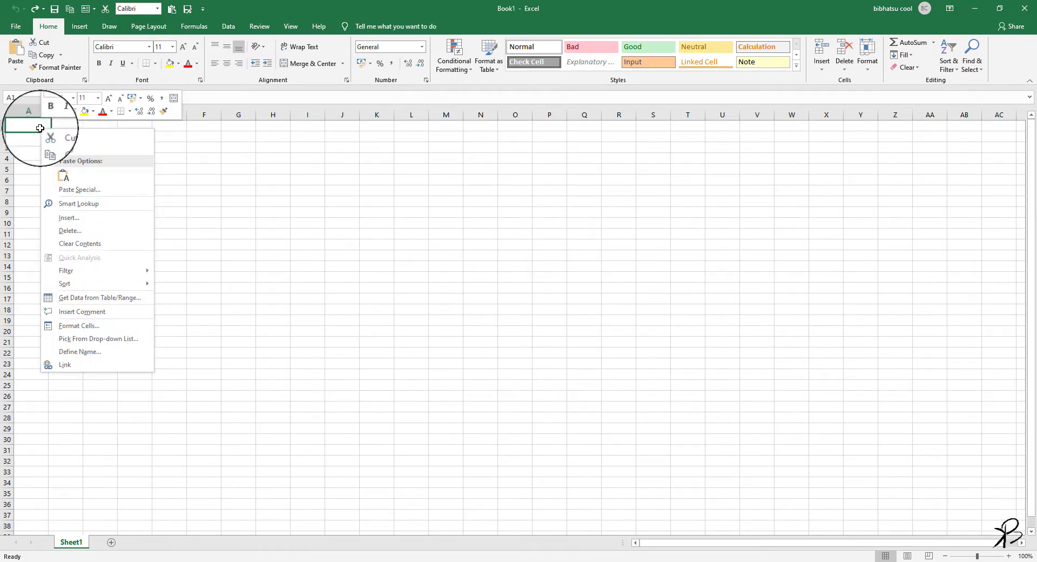
left_click(67, 178)
key("ctrl+space")
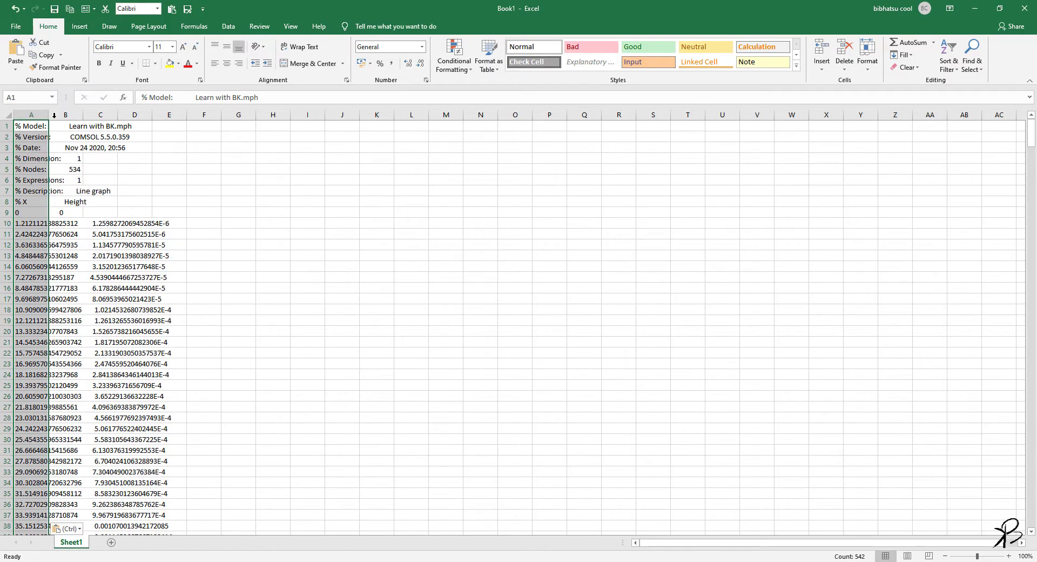
left_click_drag(49, 115, 202, 123)
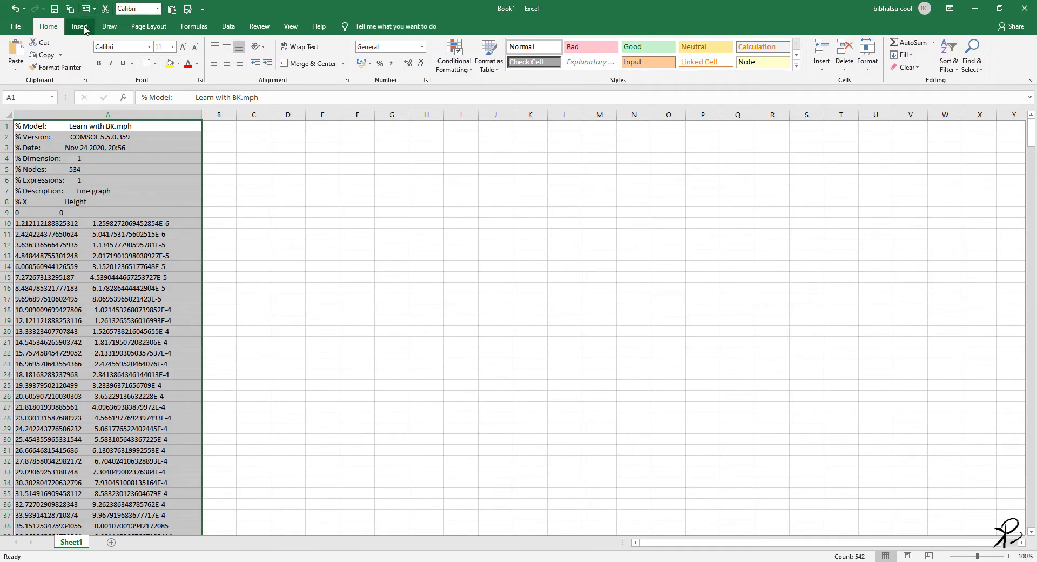
Split column A with Text to Columns, delimited on Tab and Space
left_click(229, 28)
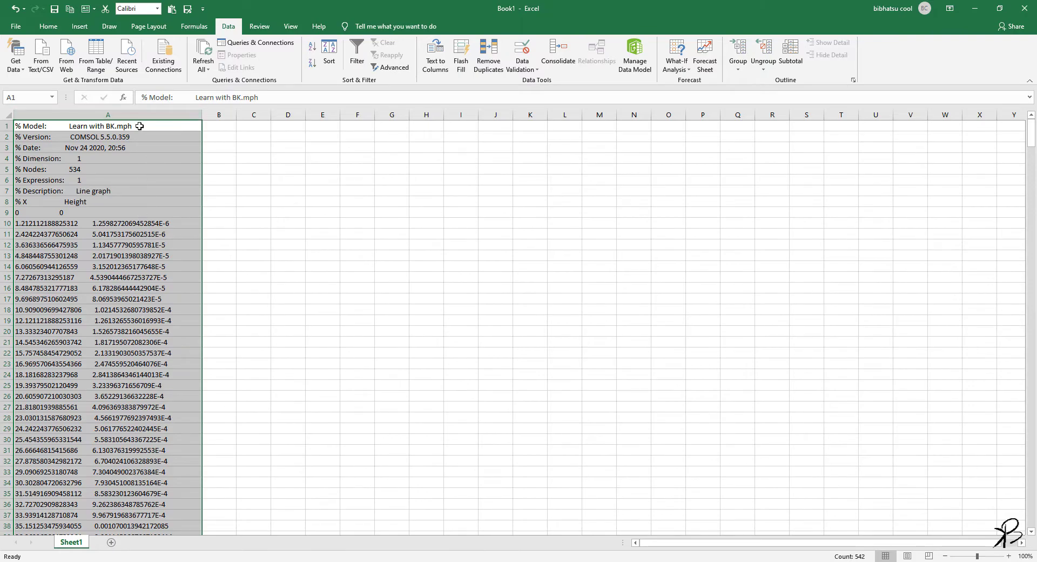
left_click(436, 63)
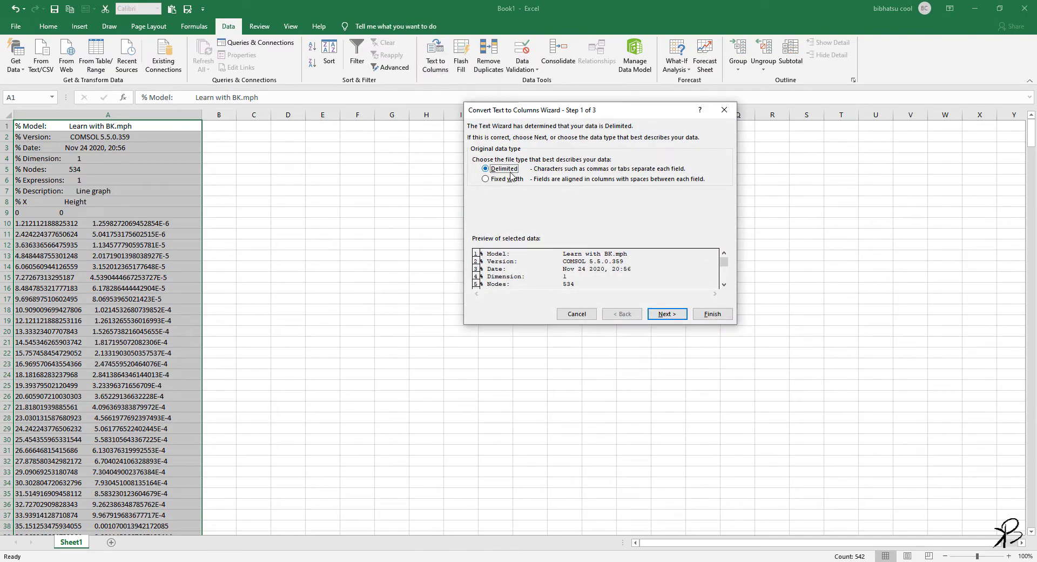
left_click(667, 314)
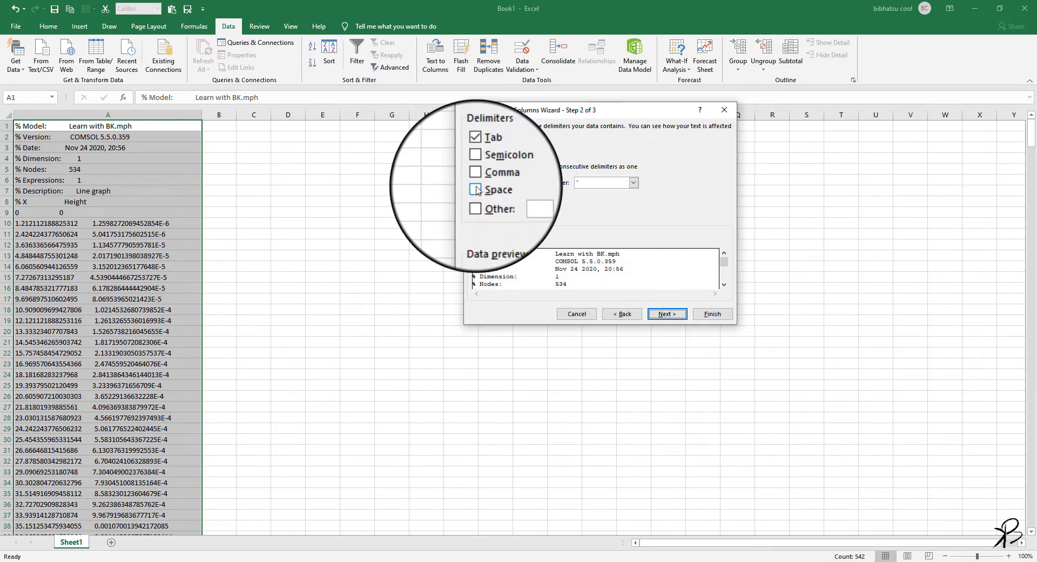
left_click(489, 189)
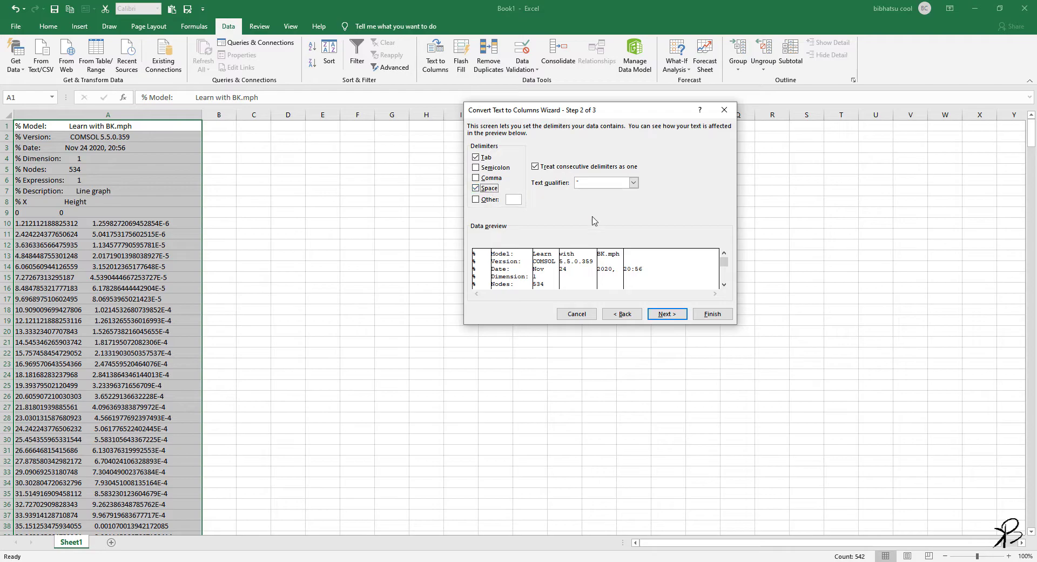
left_click(665, 314)
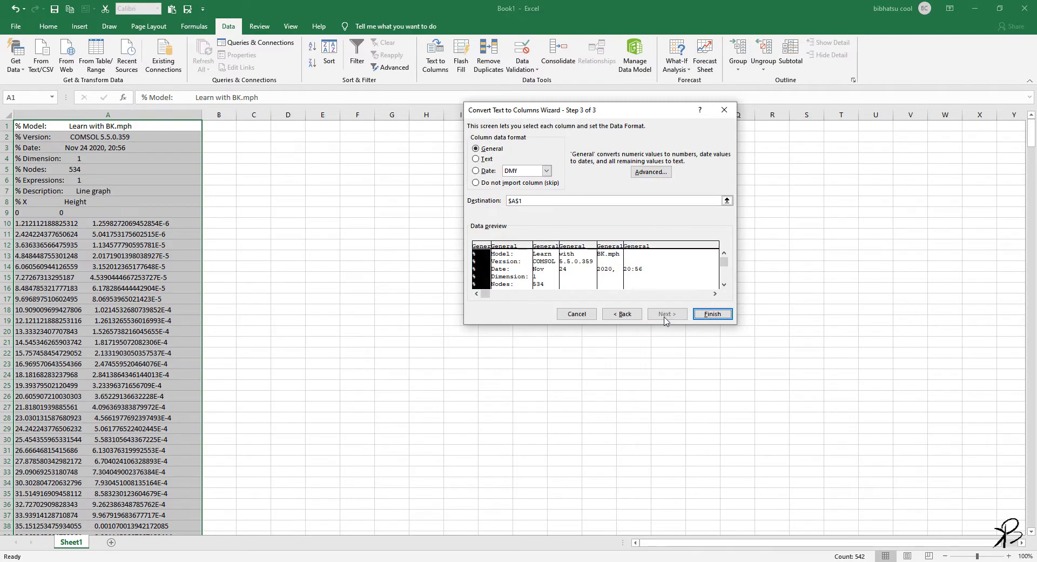
left_click(722, 316)
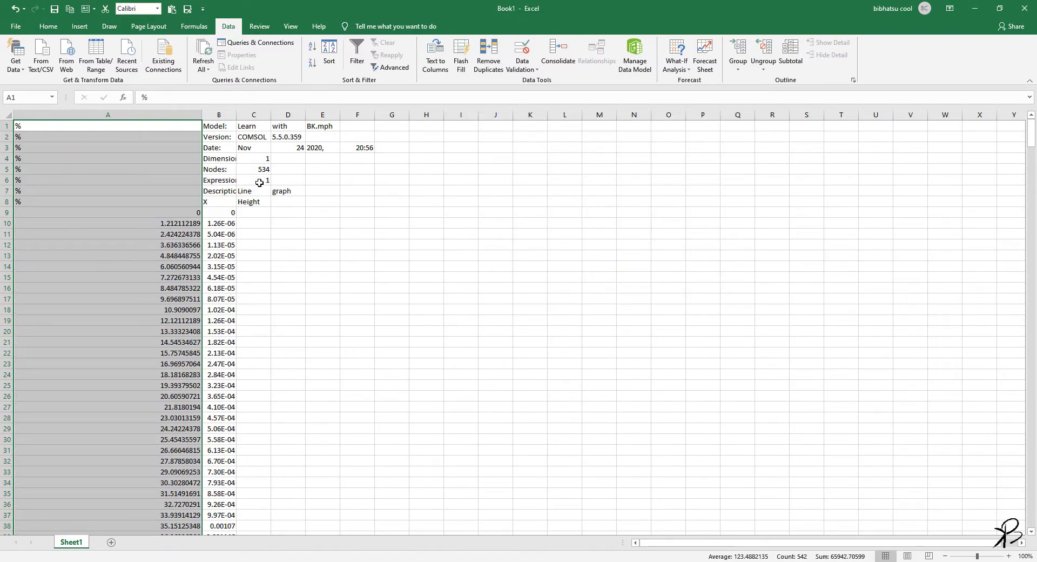
Delete the seven COMSOL metadata rows 1–7
left_click(190, 114)
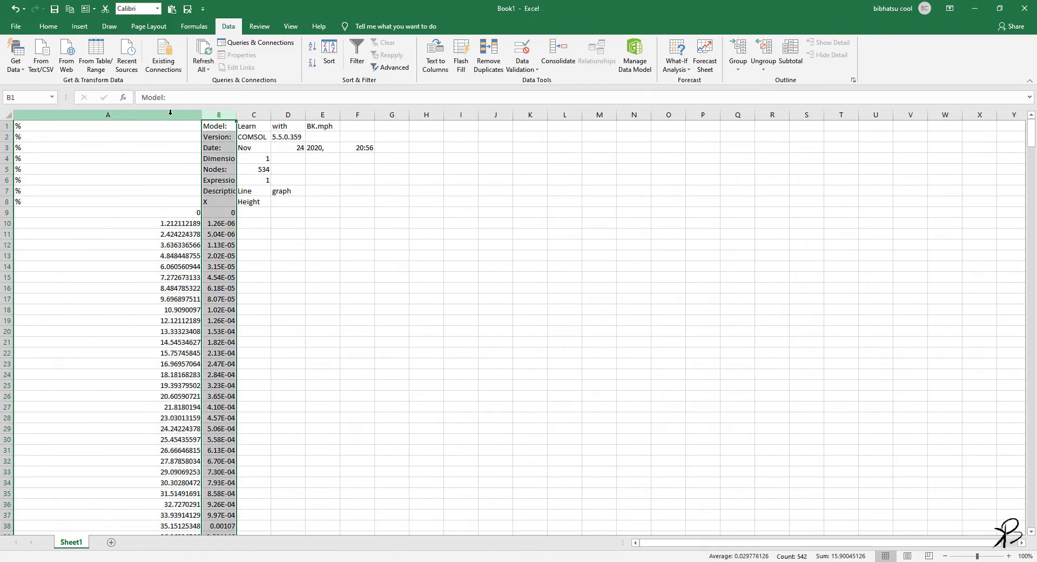
left_click_drag(4, 202, 21, 125)
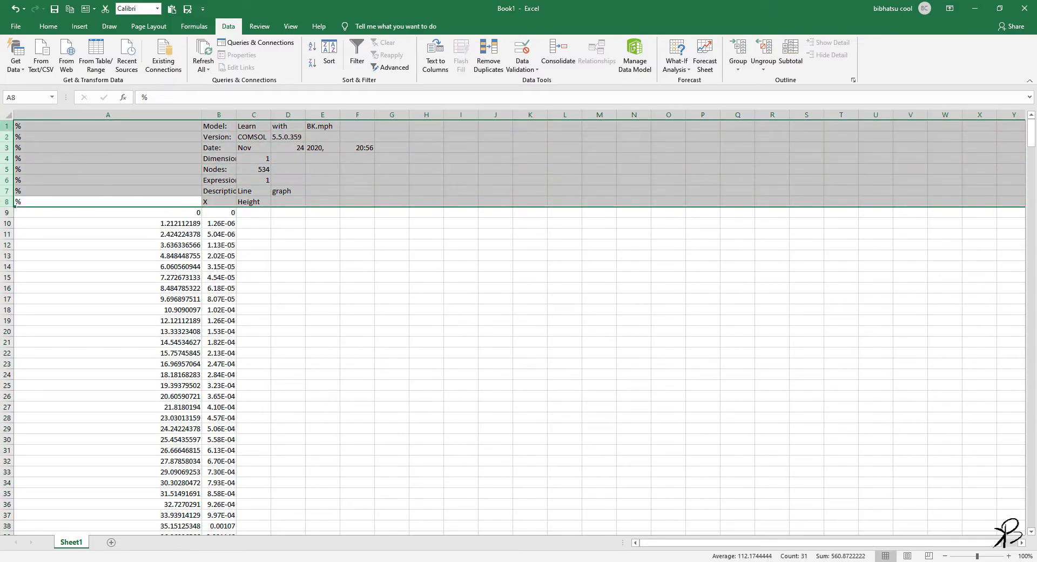
left_click(54, 187)
left_click_drag(6, 190, 6, 126)
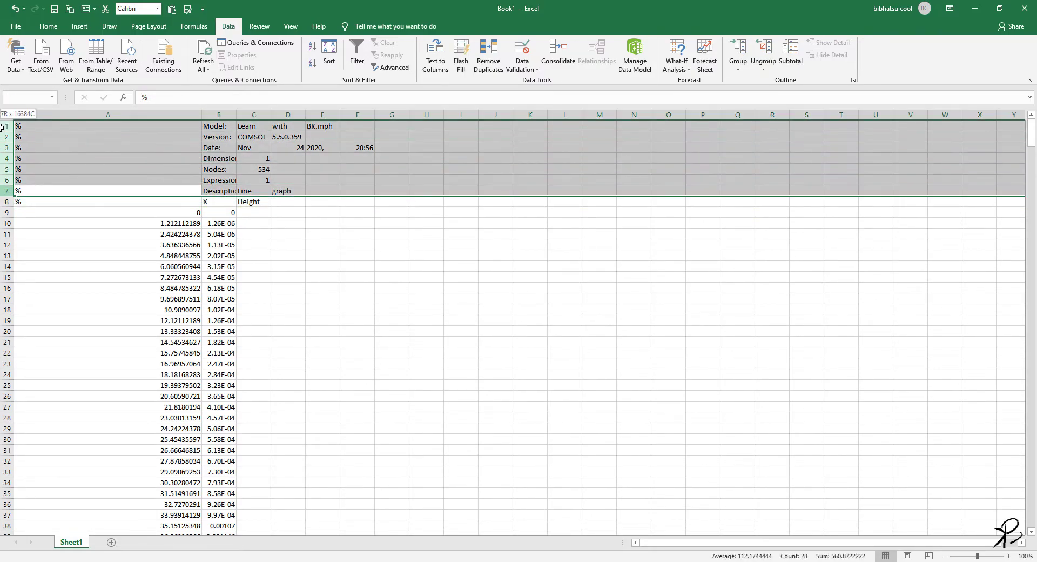
right_click(7, 127)
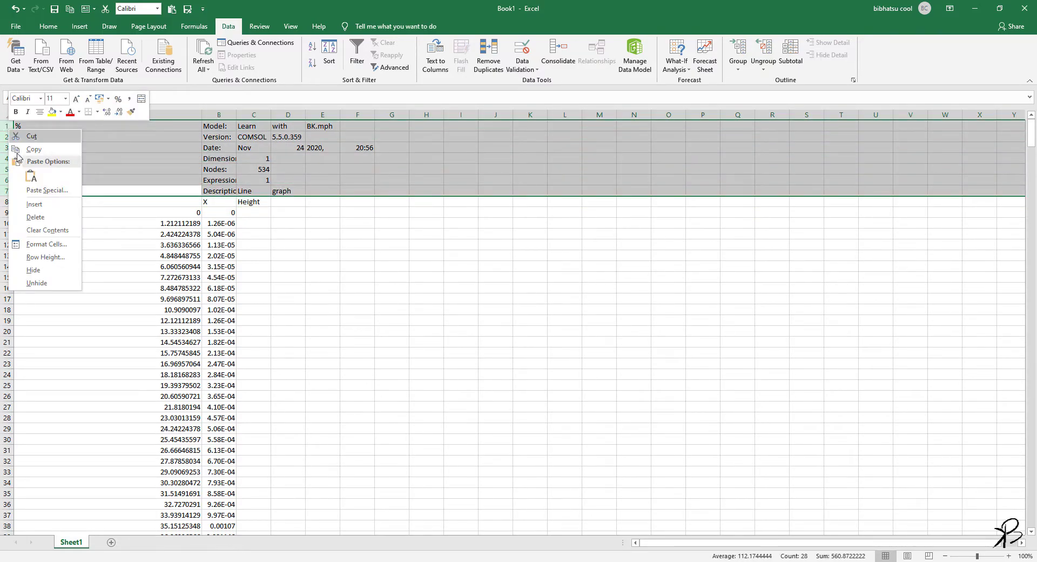
left_click(35, 217)
Label A1 as x and B1 as y, and clear the Height label from C1
left_click(213, 127)
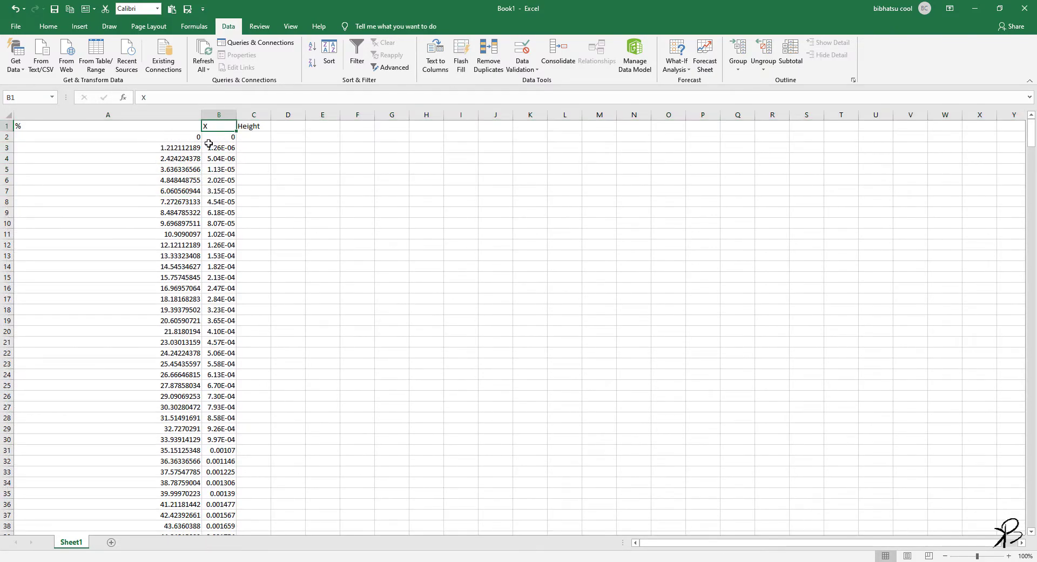
left_click(188, 128)
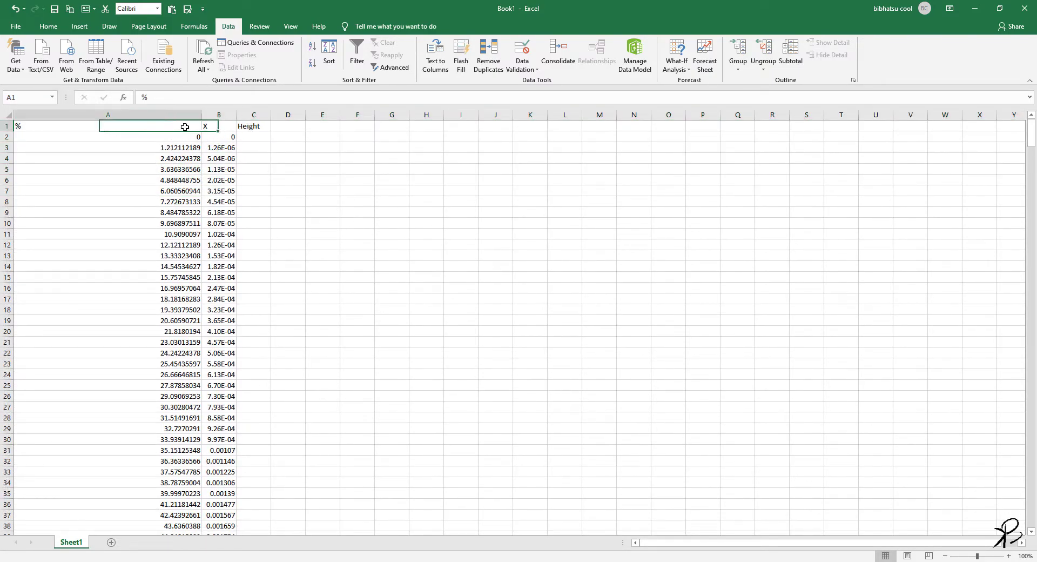
type("x")
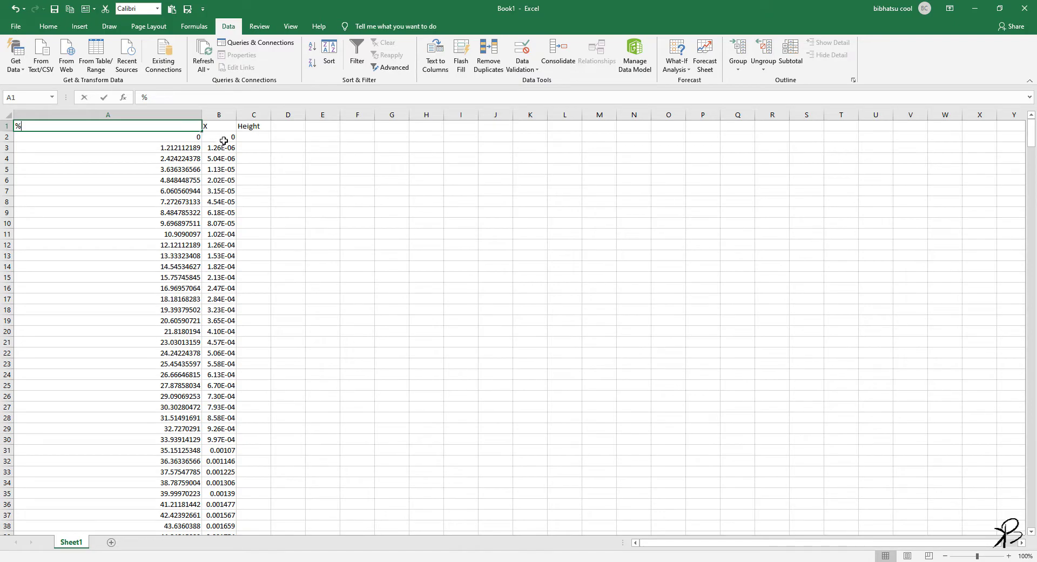
left_click(221, 126)
type("y")
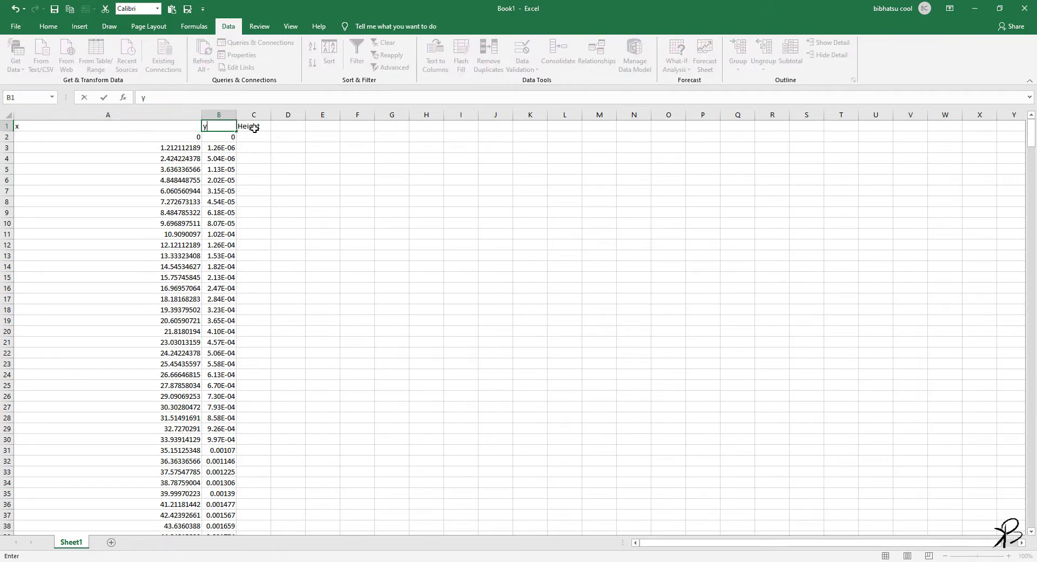
left_click(254, 126)
key("Delete")
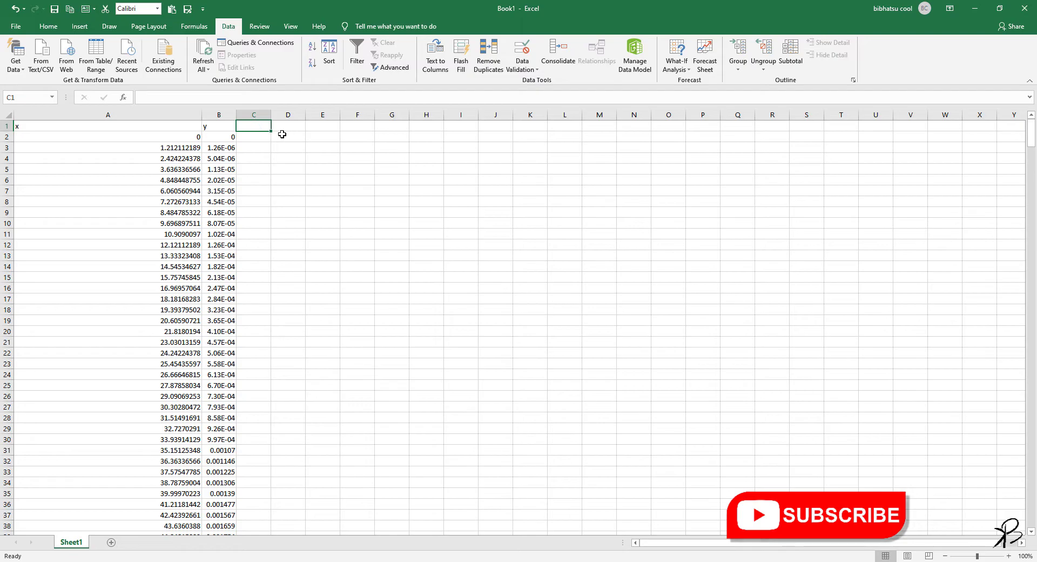
left_click(245, 138)
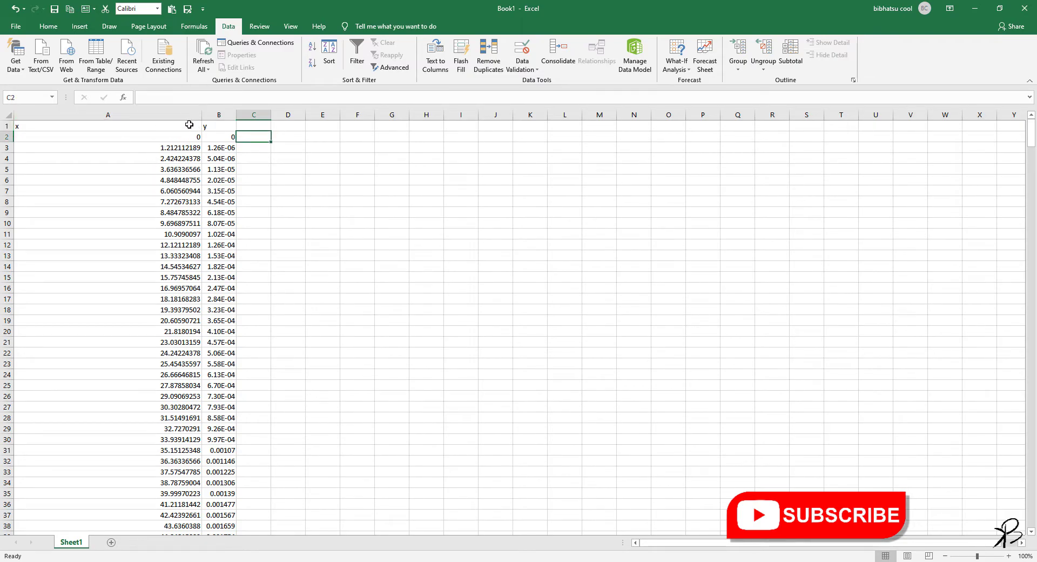
Insert a scatter chart of the x and y columns
left_click_drag(182, 114, 219, 114)
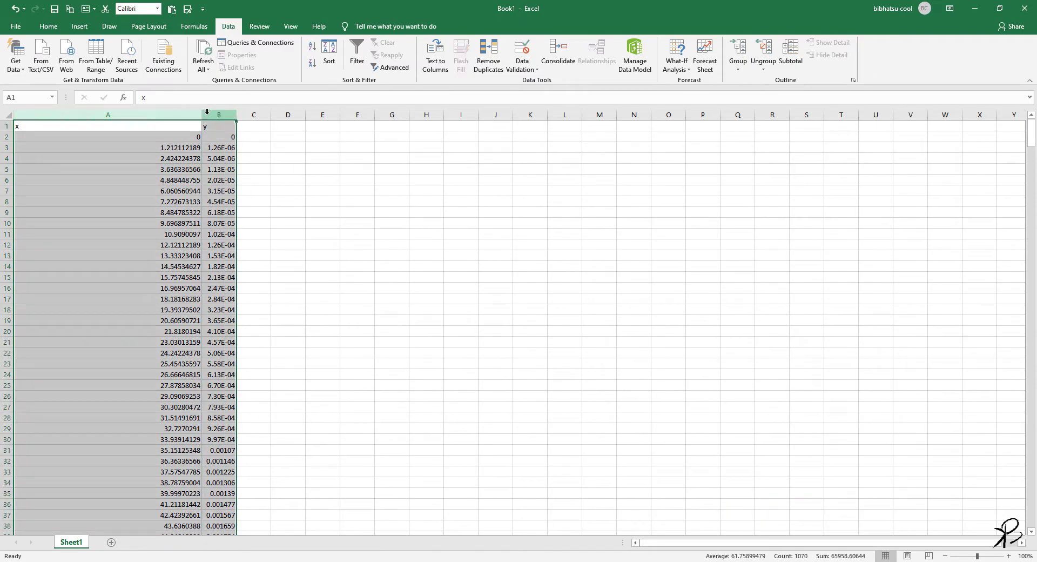
left_click(86, 29)
left_click(500, 72)
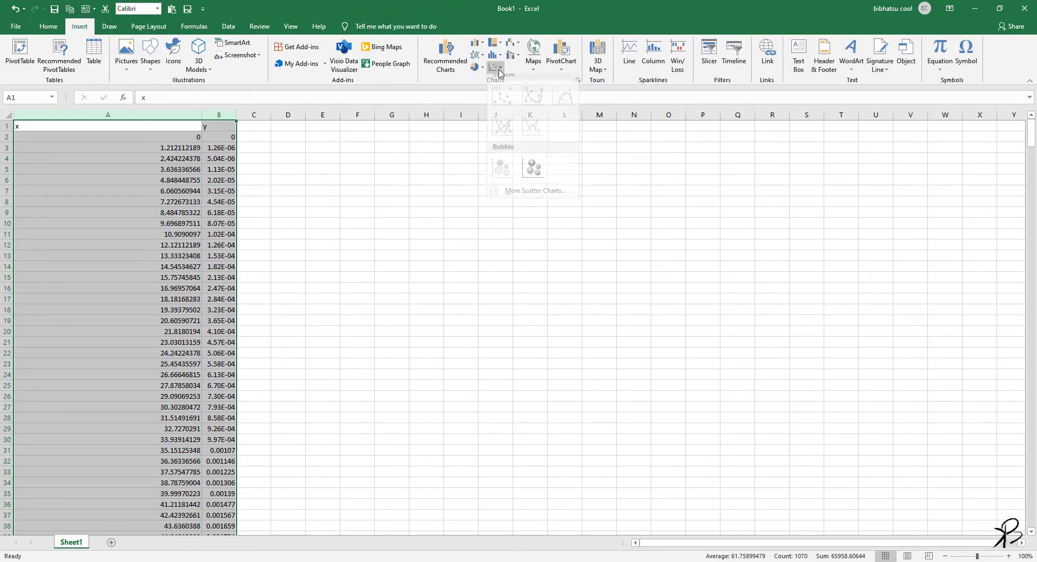
left_click(505, 111)
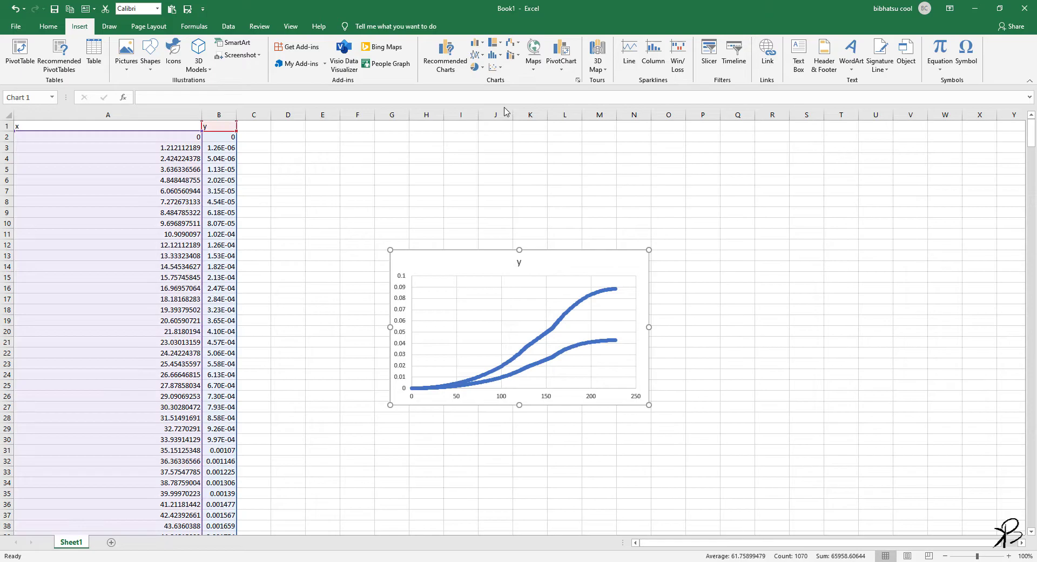
Move the chart up and to the right beside the data, then return to COMSOL
left_click_drag(563, 259, 577, 212)
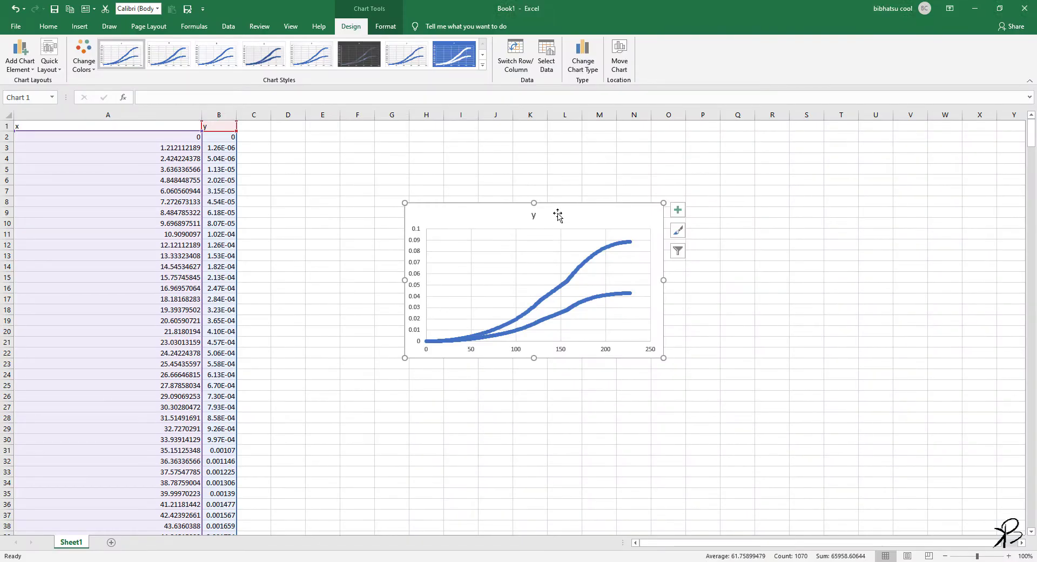
left_click_drag(519, 201, 519, 196)
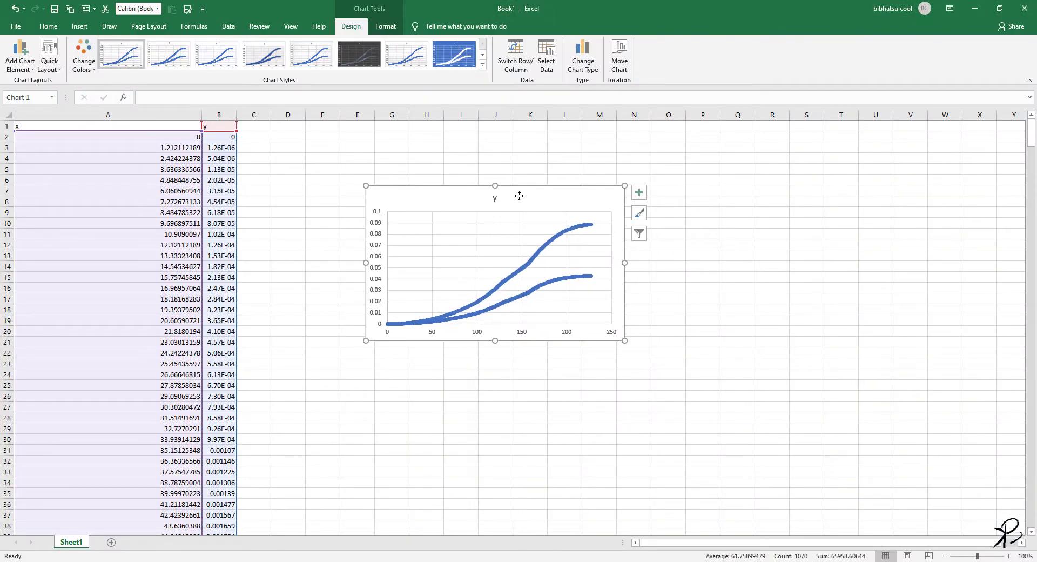
left_click_drag(534, 201, 569, 183)
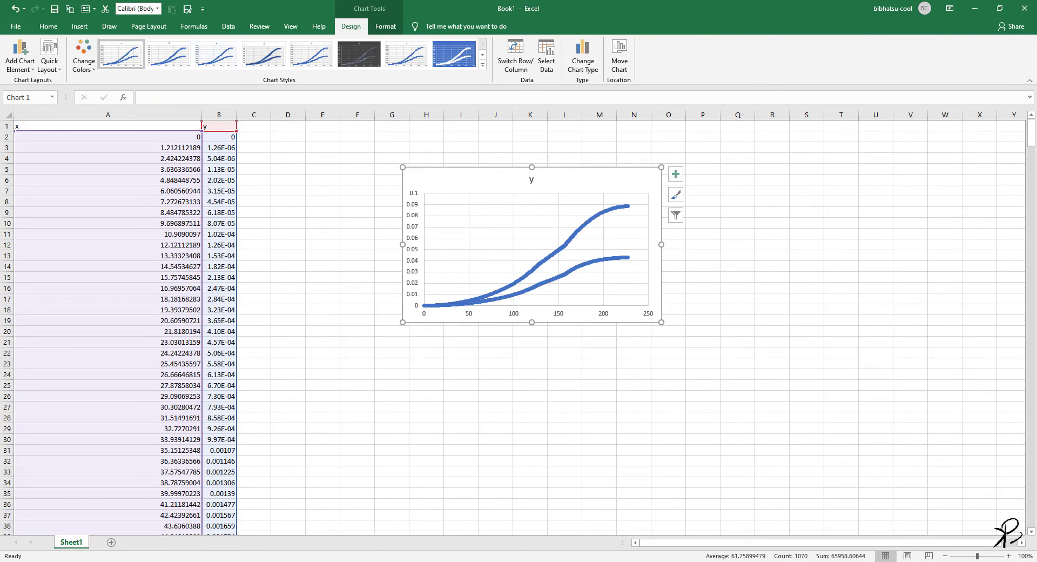
left_click(330, 513)
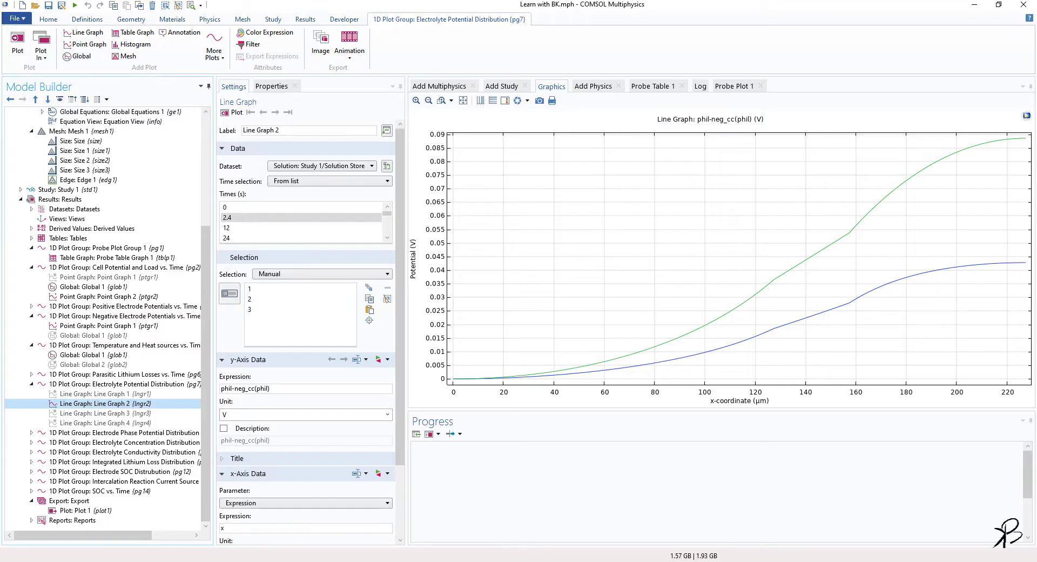
Add Line Graph 2 to a plot data export with multiple curves appended as columns
right_click(127, 407)
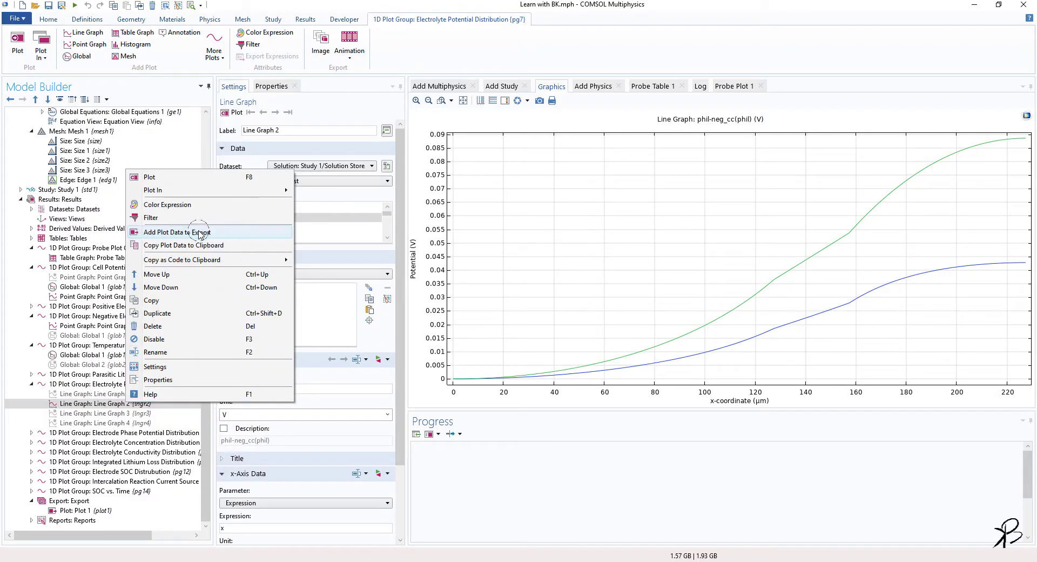
left_click(215, 235)
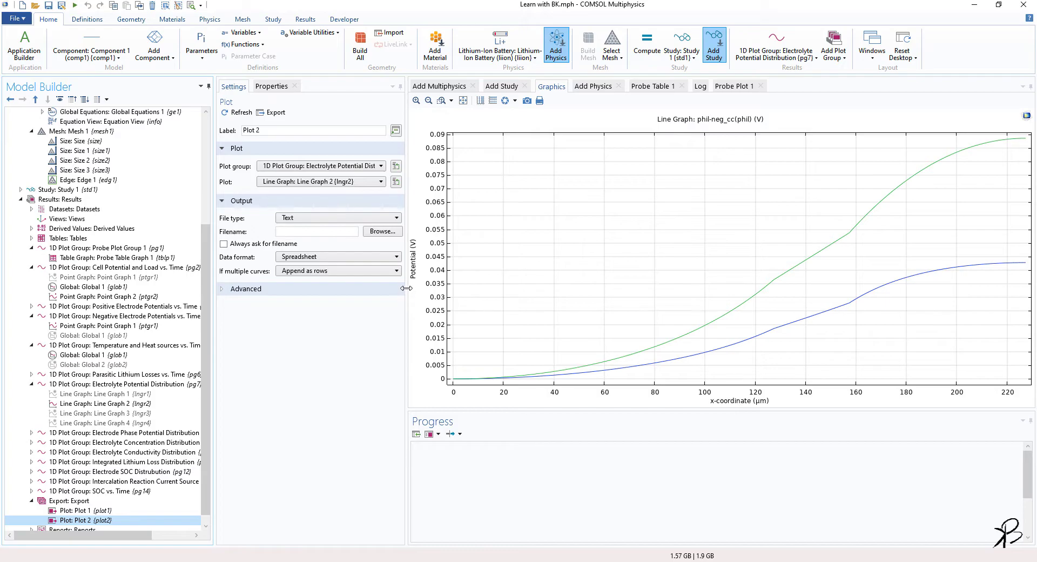
left_click_drag(406, 288, 512, 288)
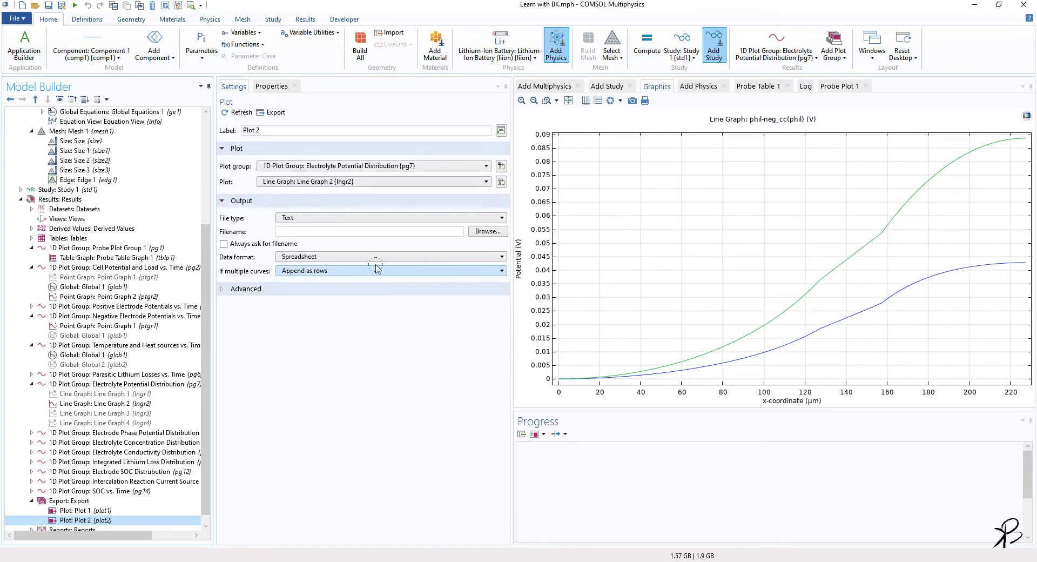
left_click(326, 271)
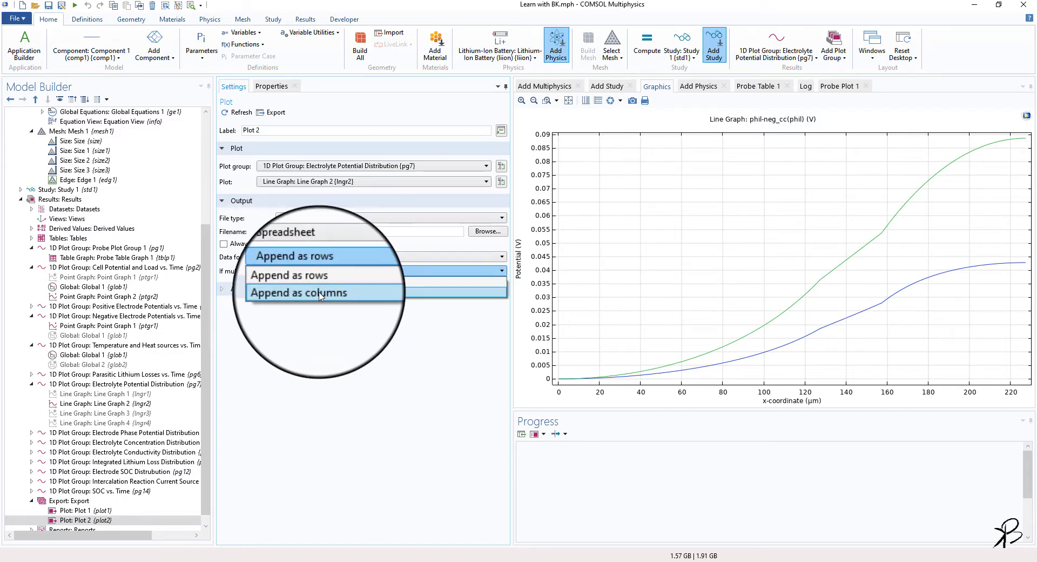
left_click(320, 293)
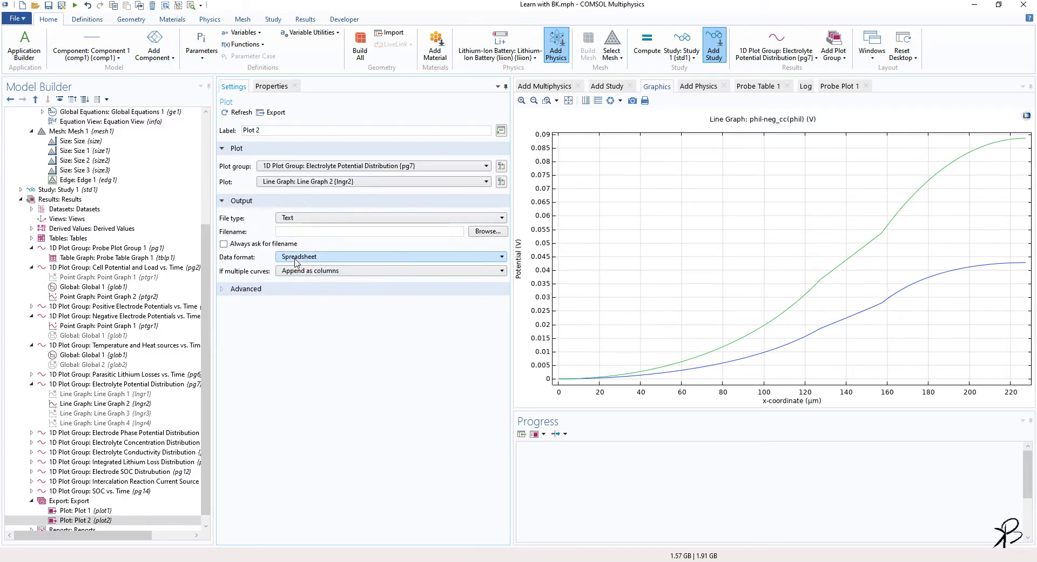
Export as Text to demo.txt on the Desktop, then minimize COMSOL
left_click(316, 218)
left_click(354, 222)
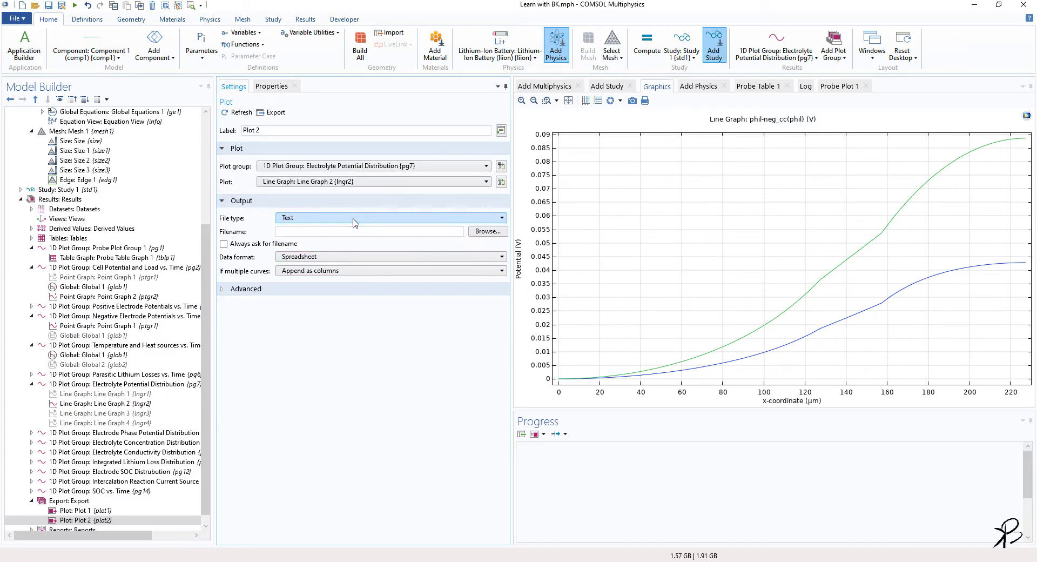
left_click(324, 217)
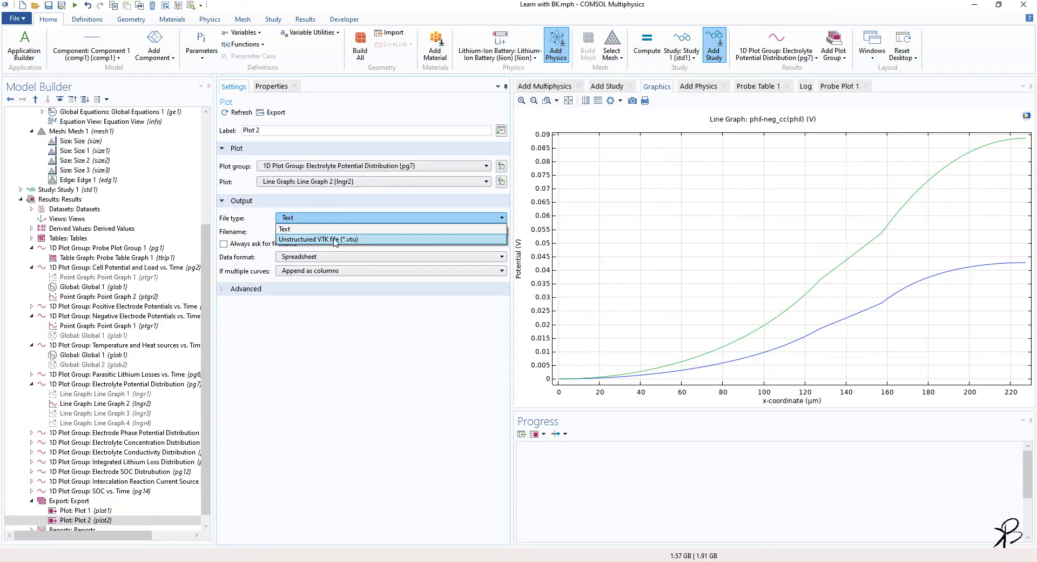
left_click(294, 218)
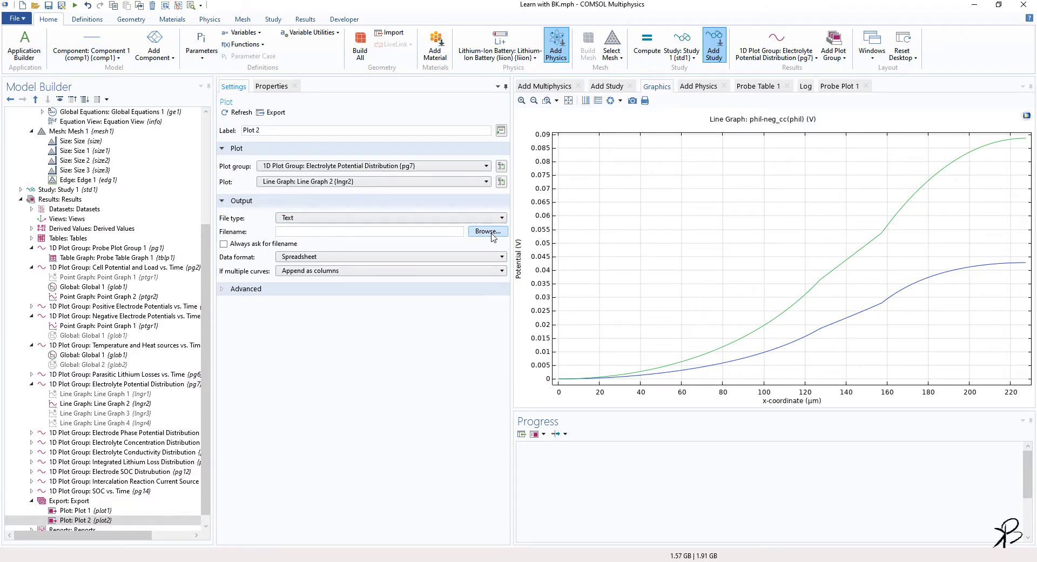
left_click(488, 230)
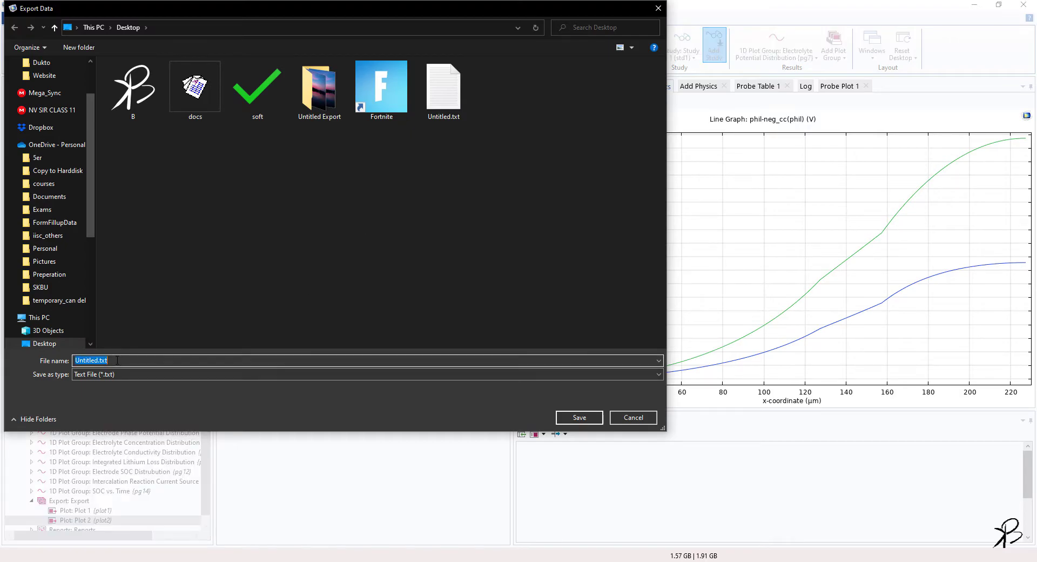
type("demo")
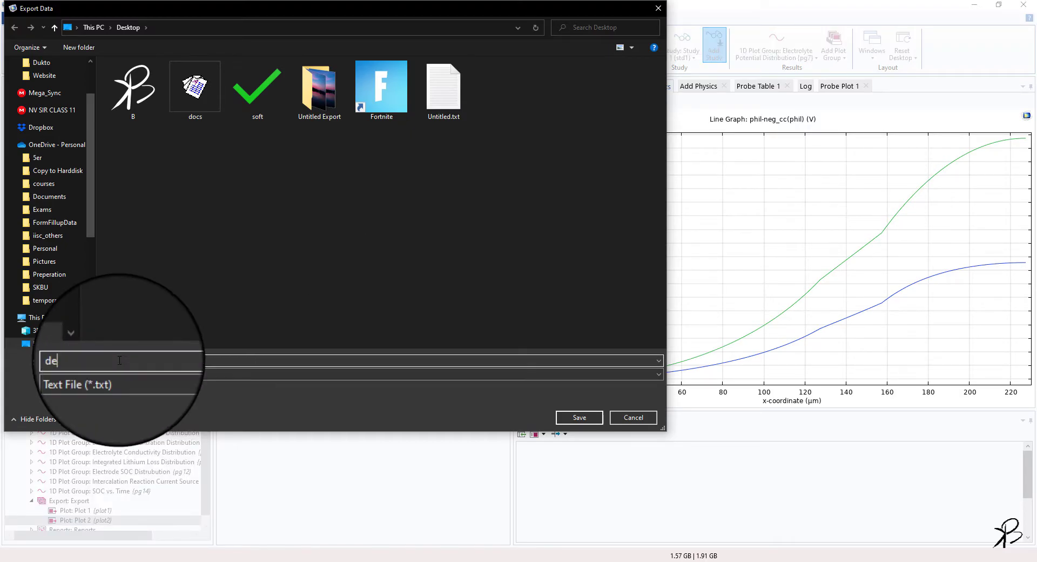
left_click(571, 414)
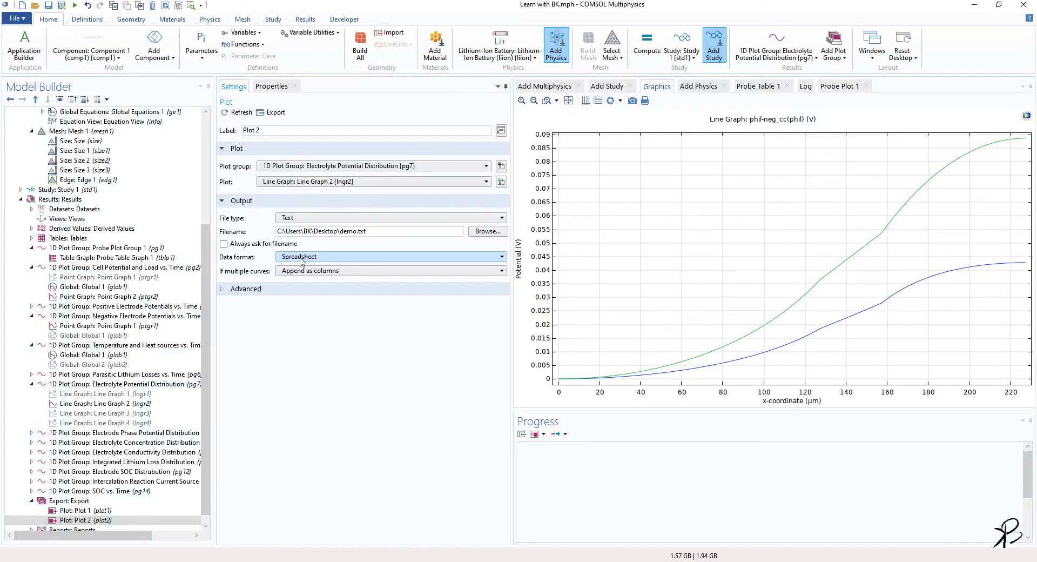
left_click(275, 113)
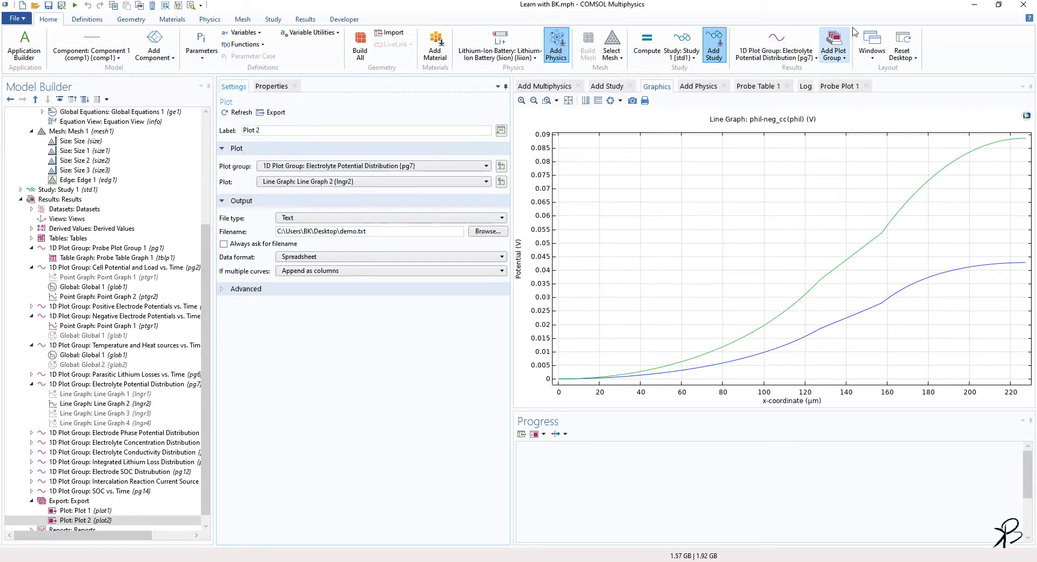
left_click(975, 8)
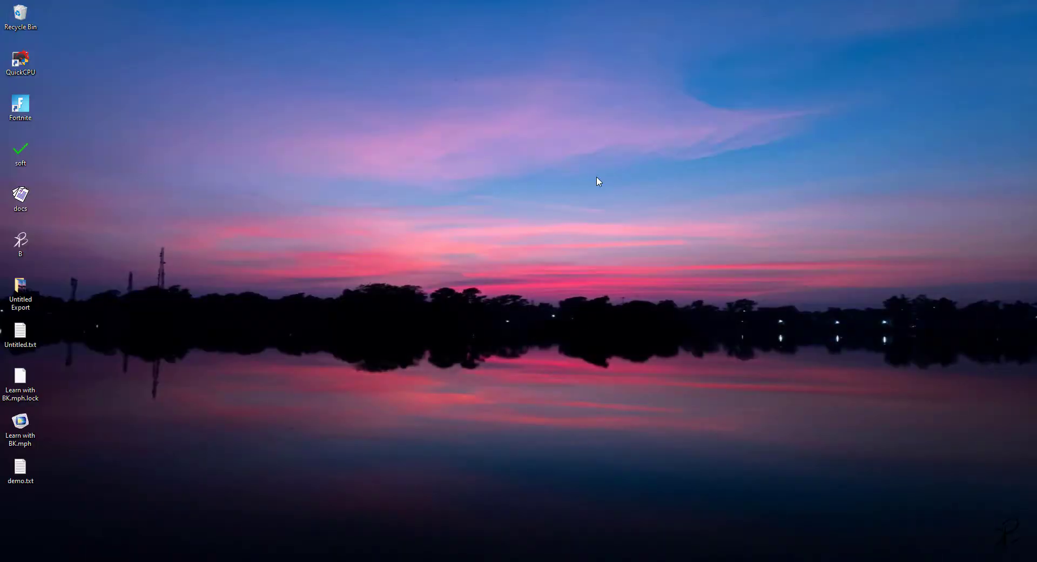
Open demo.txt in Notepad, select all its text, and return to Excel
double_click(20, 468)
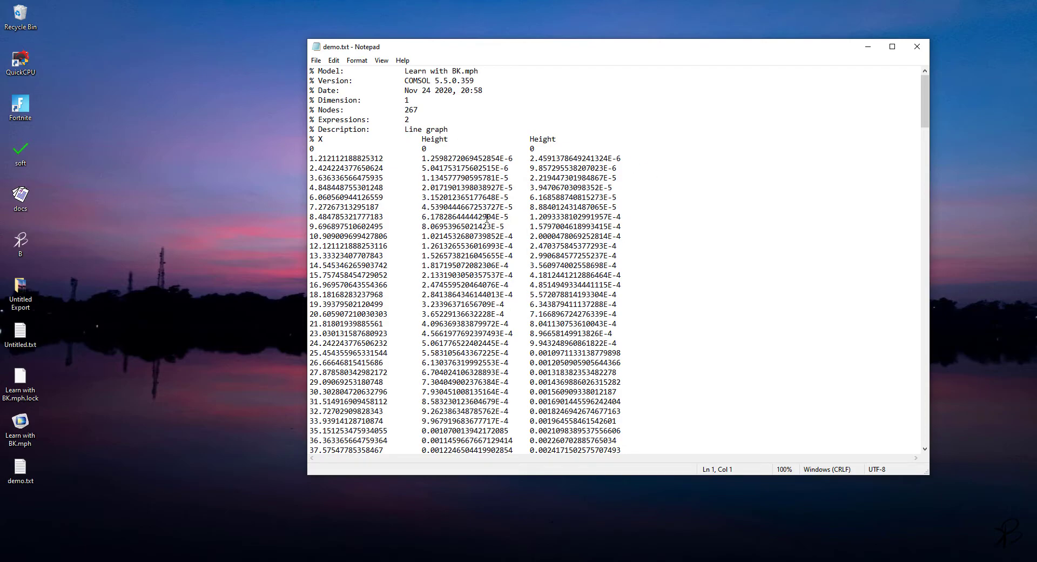
key("ctrl+a")
left_click_drag(534, 53, 508, 63)
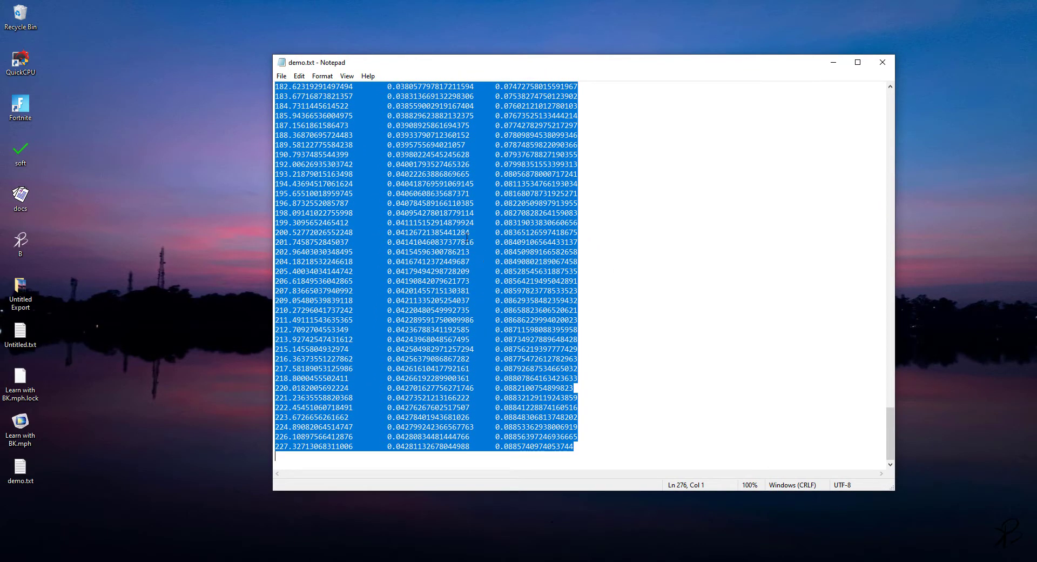
left_click(194, 180)
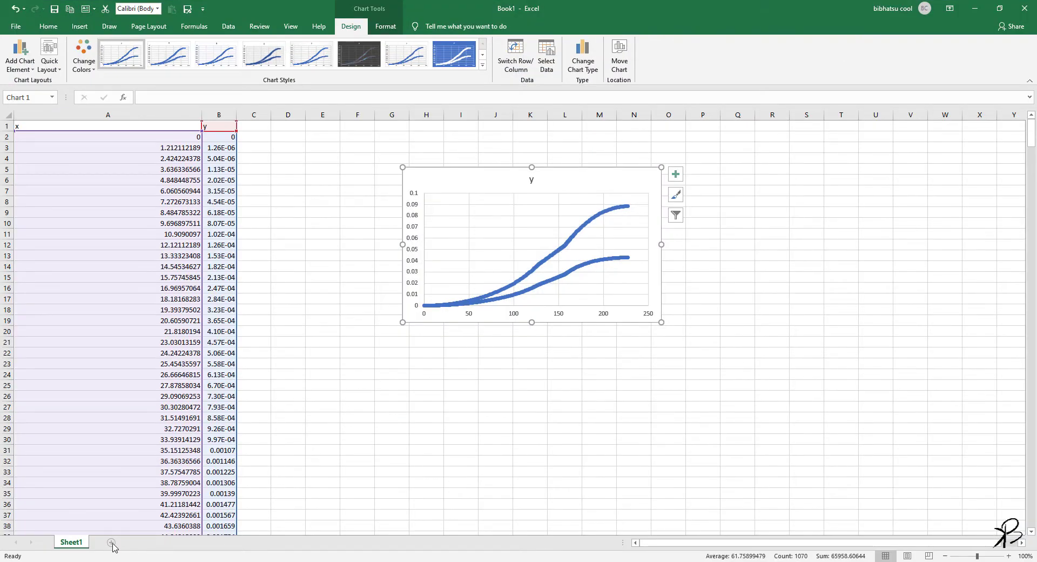
Paste the demo.txt data into a new sheet and widen columns A, B and C
left_click(111, 543)
key("ctrl+v")
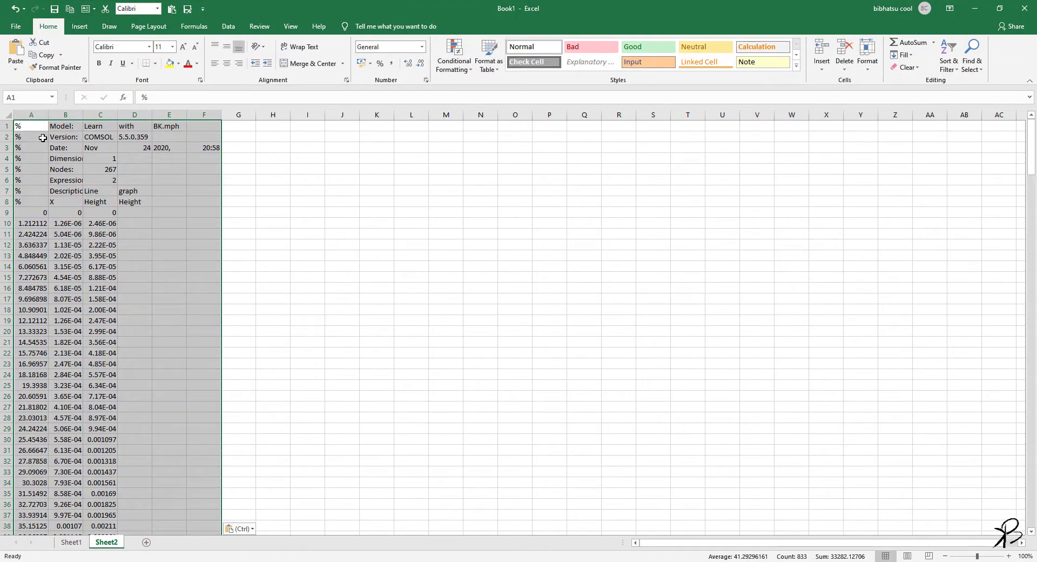
left_click(57, 162)
left_click_drag(48, 115, 97, 114)
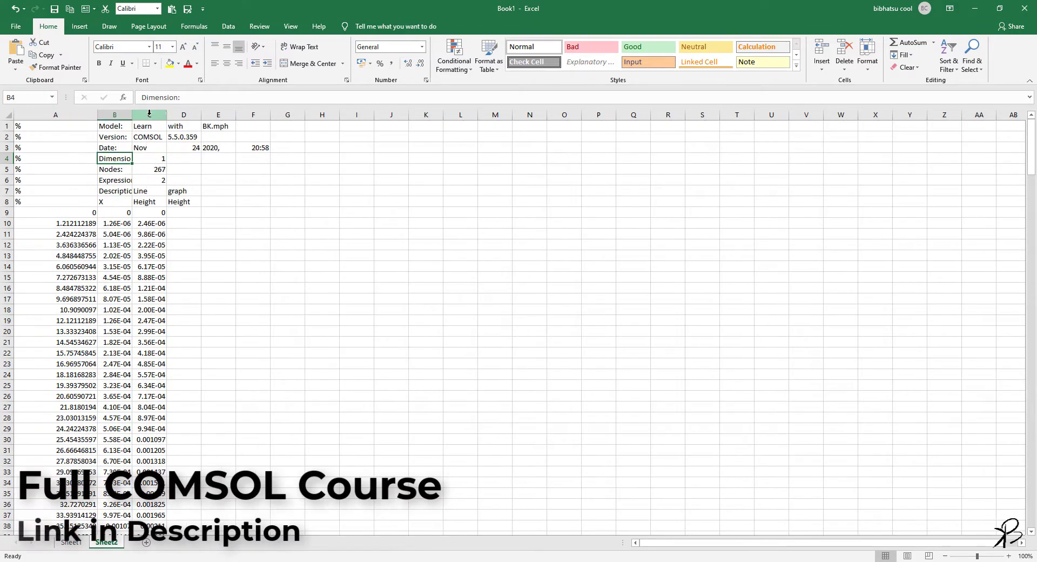
left_click_drag(167, 115, 197, 114)
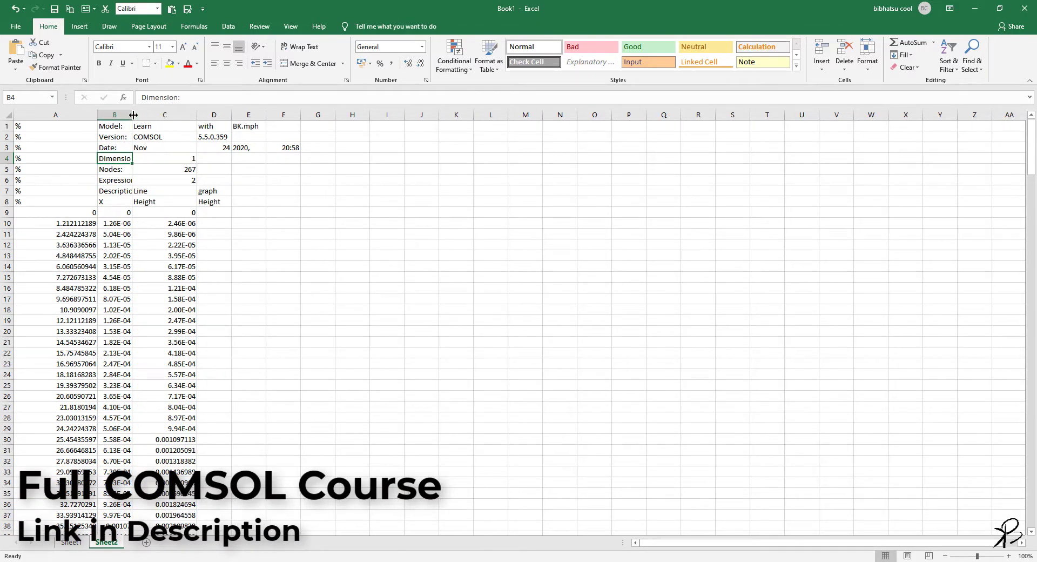
double_click(132, 114)
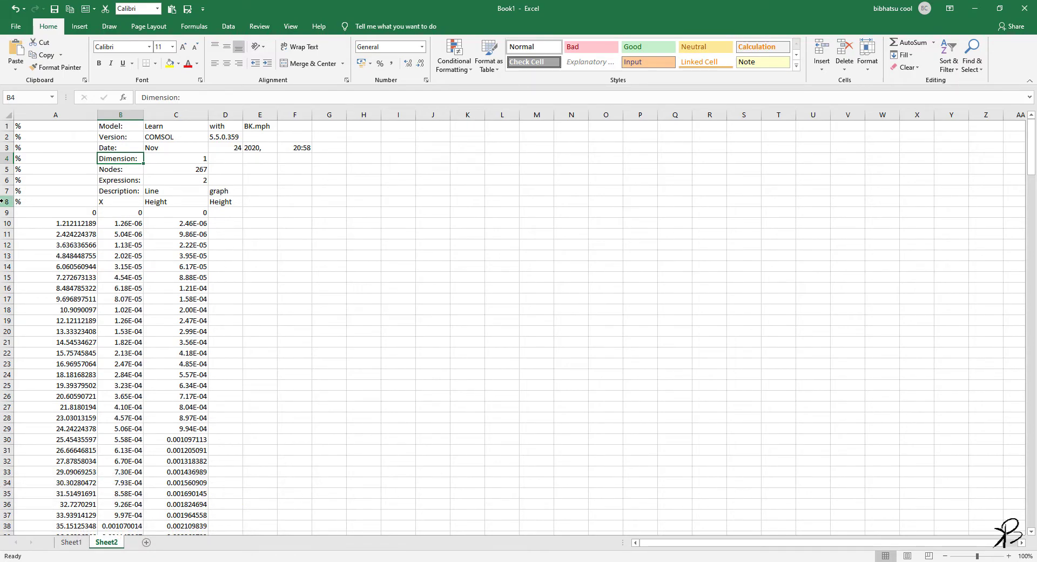
Delete the eight COMSOL header rows and select columns A and B
left_click_drag(3, 202, 7, 126)
right_click(7, 126)
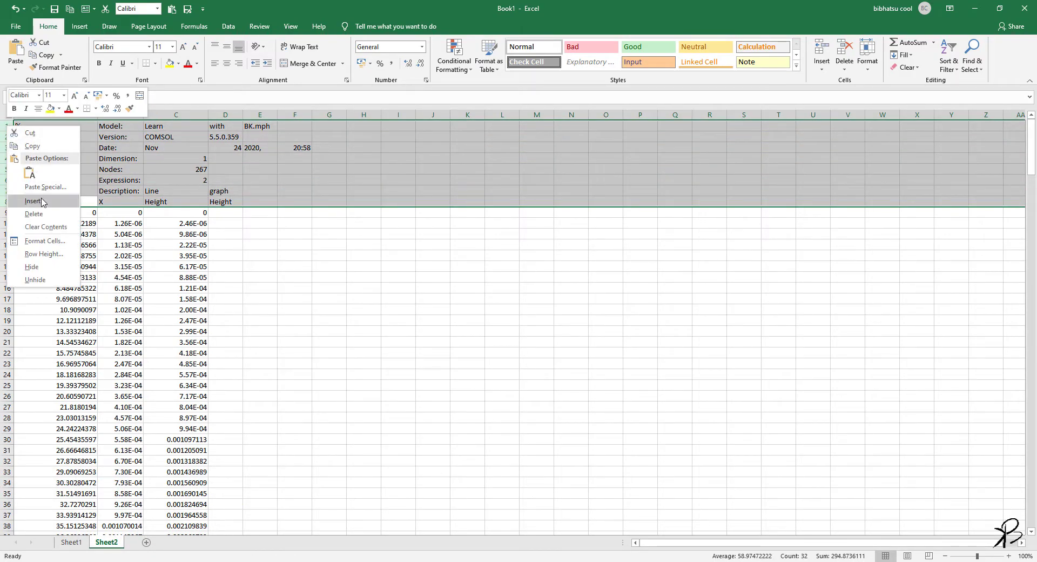
left_click(42, 214)
left_click(148, 155)
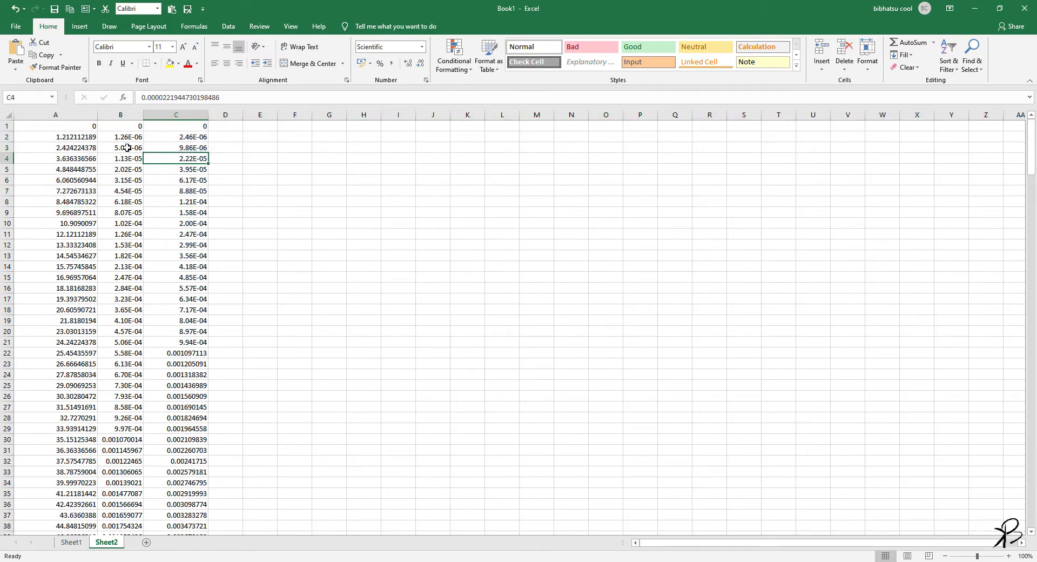
left_click_drag(59, 114, 122, 115)
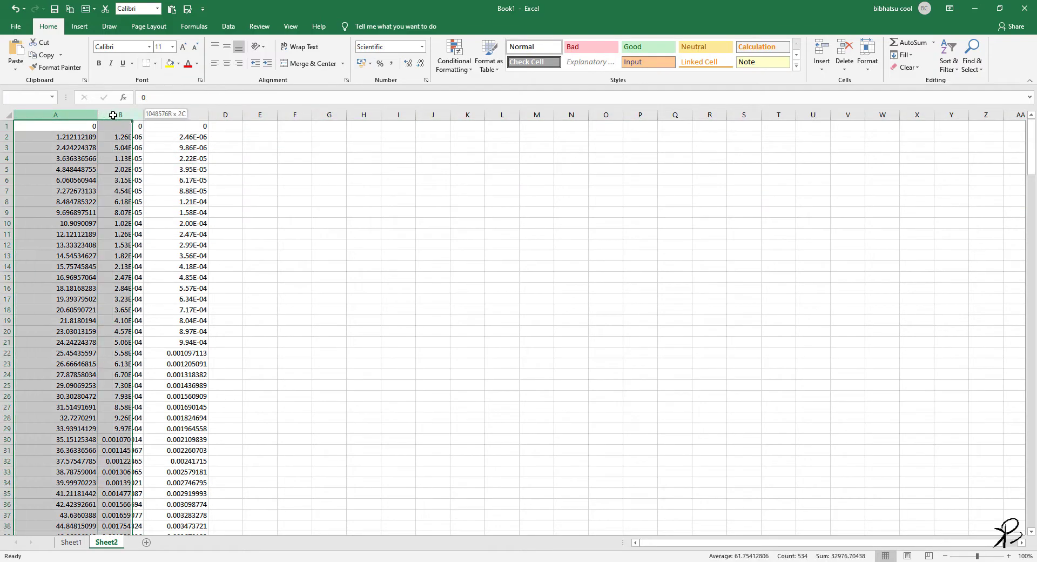
Insert a Scatter with Smooth Lines chart of column B against column A
left_click(110, 26)
left_click(79, 26)
left_click(493, 62)
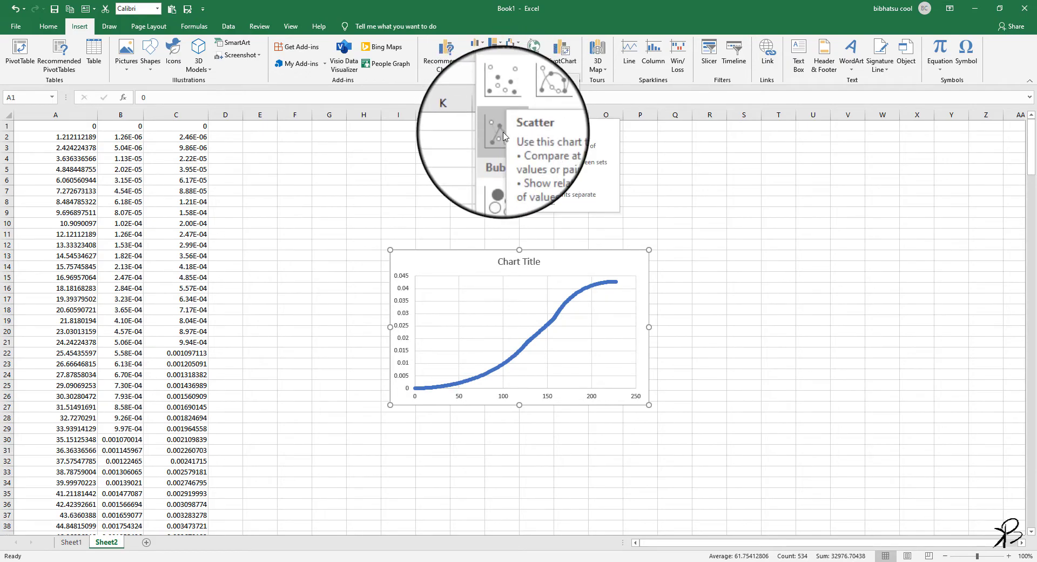
left_click(532, 123)
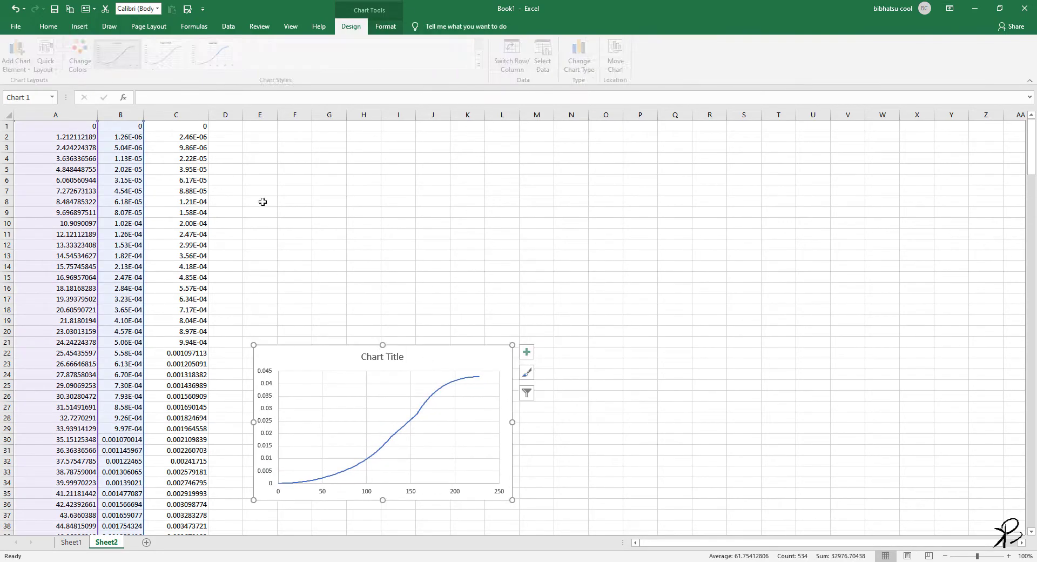
left_click(235, 127)
Insert a smooth-line scatter chart of columns A and C, placed beside the first
left_click(81, 115)
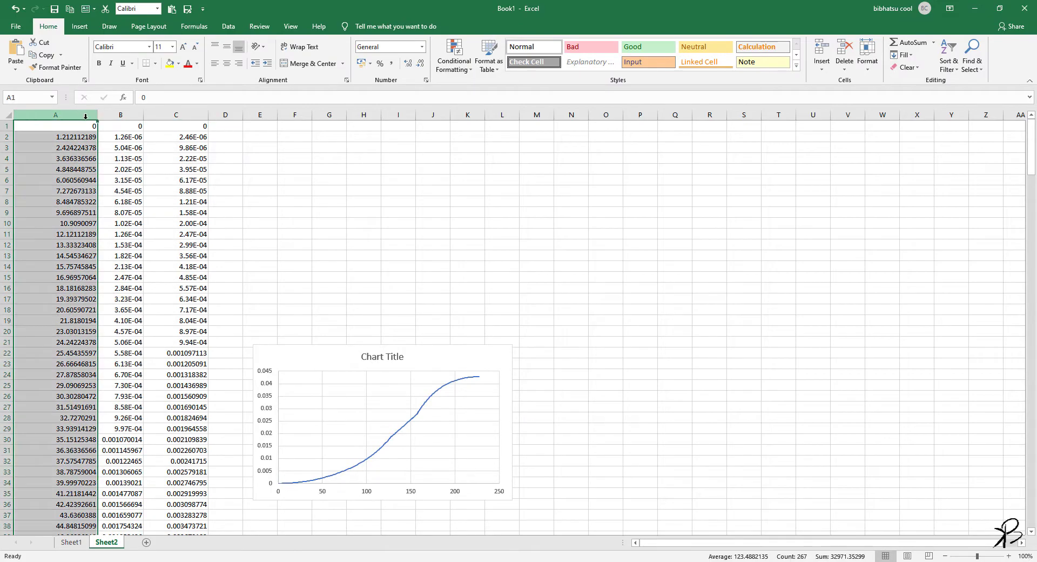
left_click(162, 114, "ctrl")
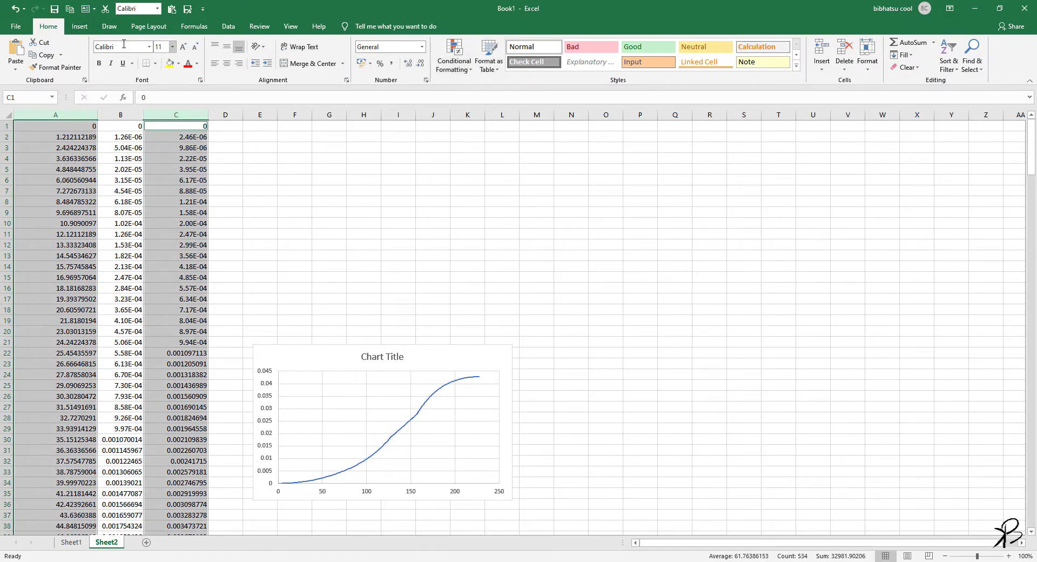
left_click(79, 26)
left_click(495, 67)
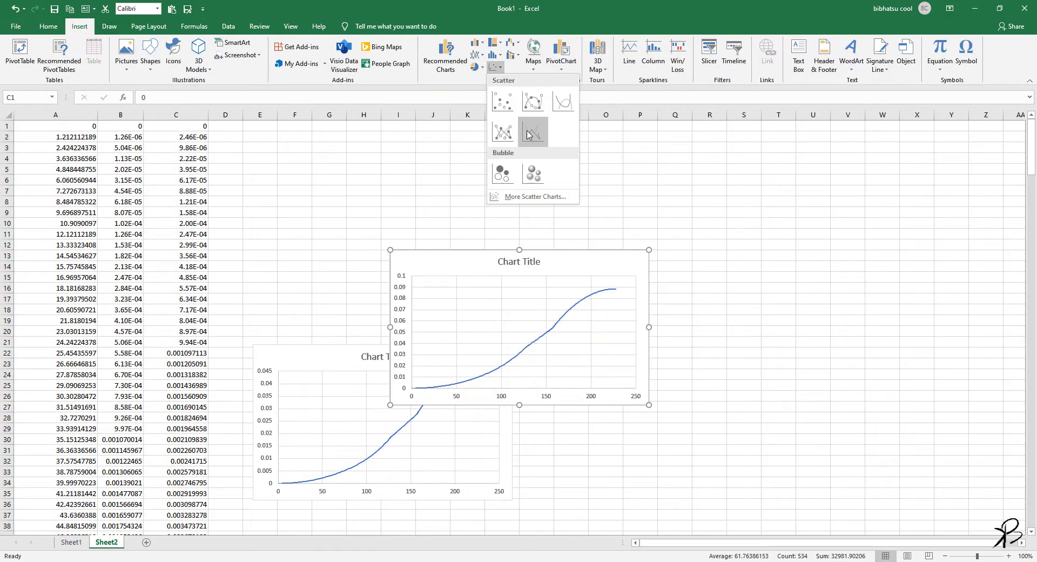
left_click(529, 134)
left_click_drag(576, 264, 718, 361)
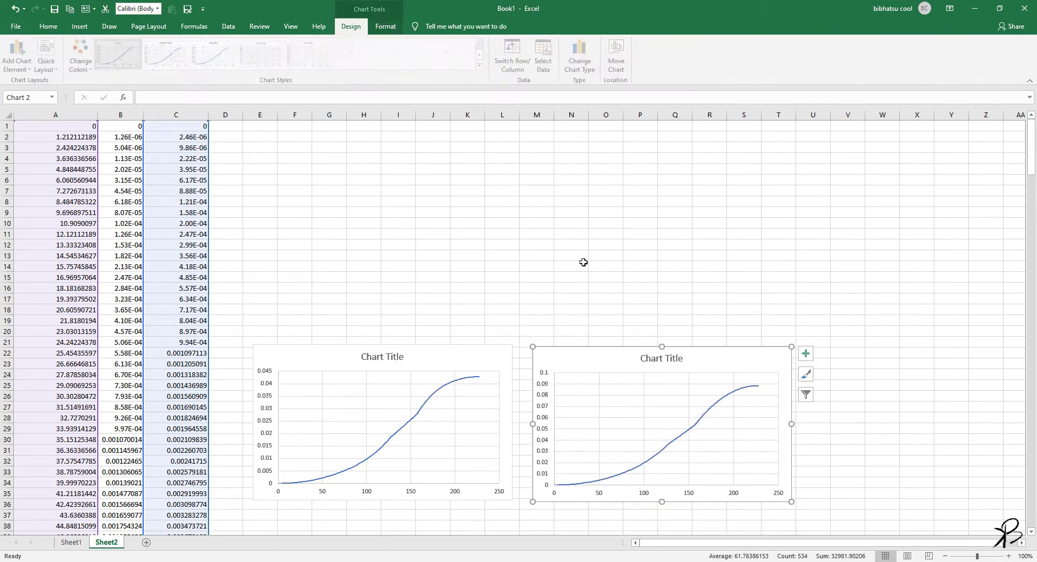
left_click(364, 180)
Insert a two-series smooth-line scatter chart of A:C, moved to the top and enlarged
left_click_drag(66, 111, 176, 112)
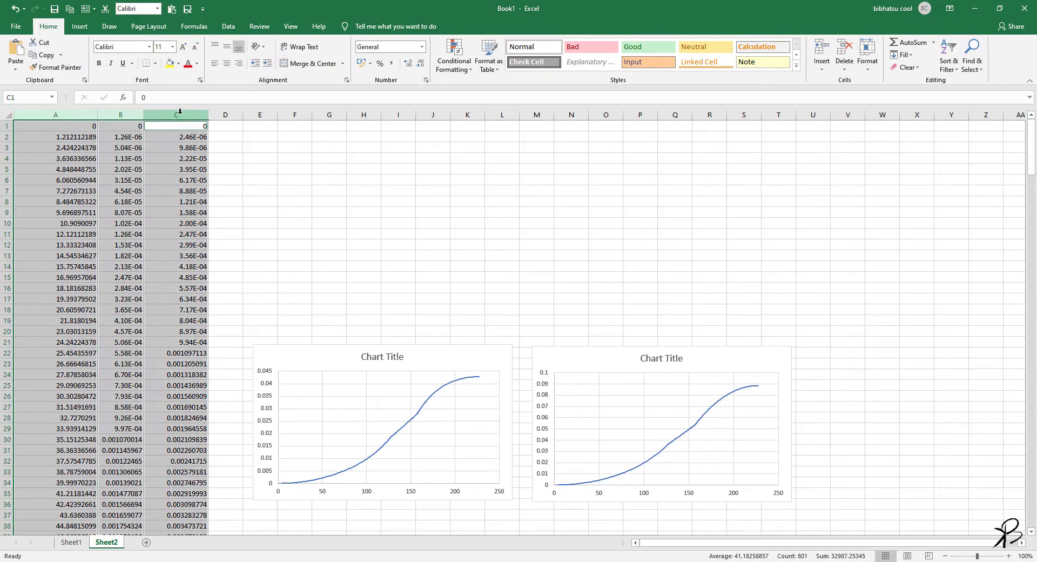
left_click(80, 26)
left_click(493, 67)
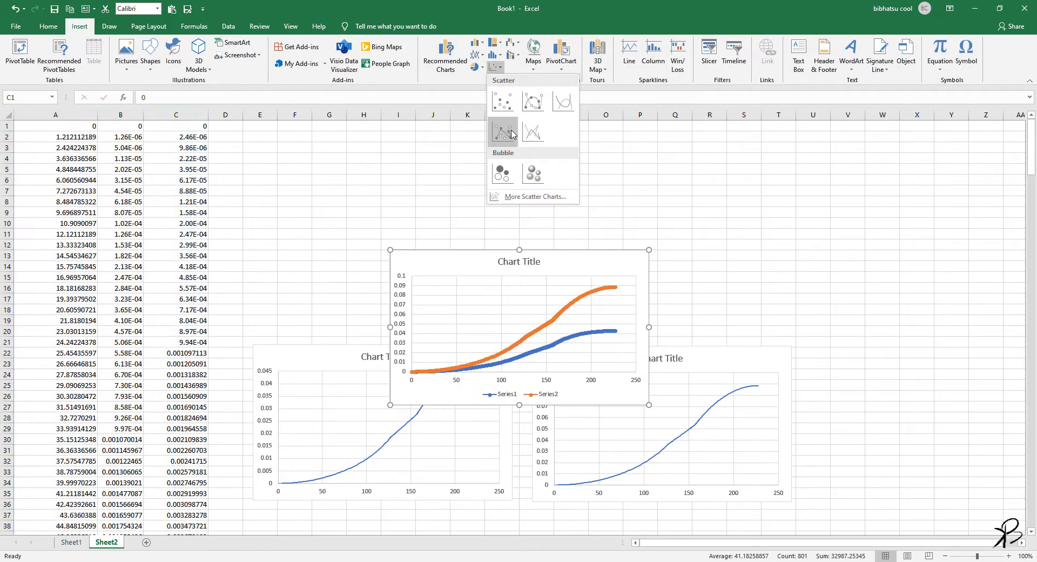
left_click(531, 135)
left_click_drag(595, 271, 548, 146)
left_click_drag(602, 281, 634, 309)
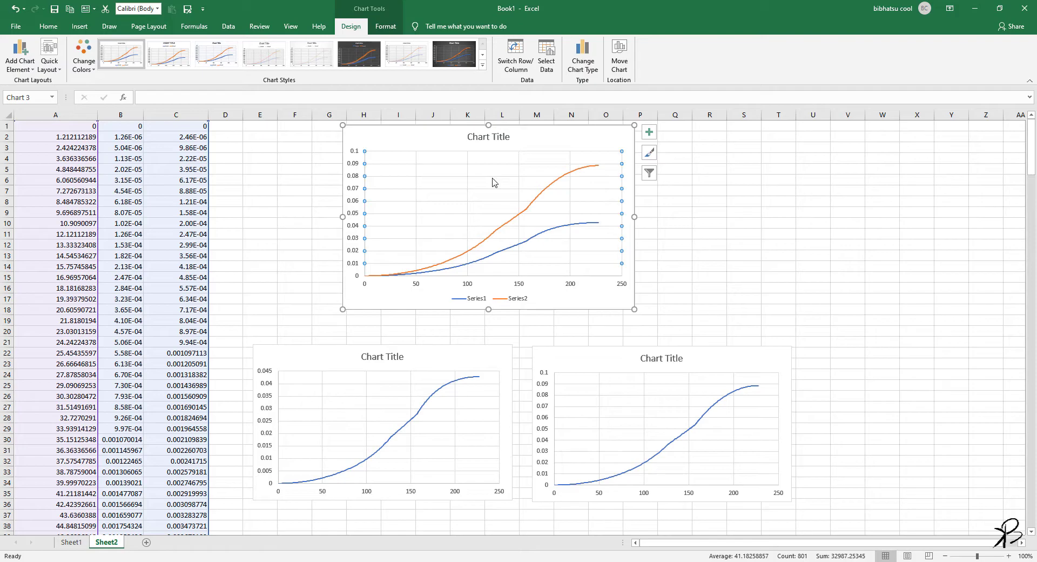
Check the Series1 and Series2 data sources in the combined chart, then return to COMSOL
left_click(543, 195)
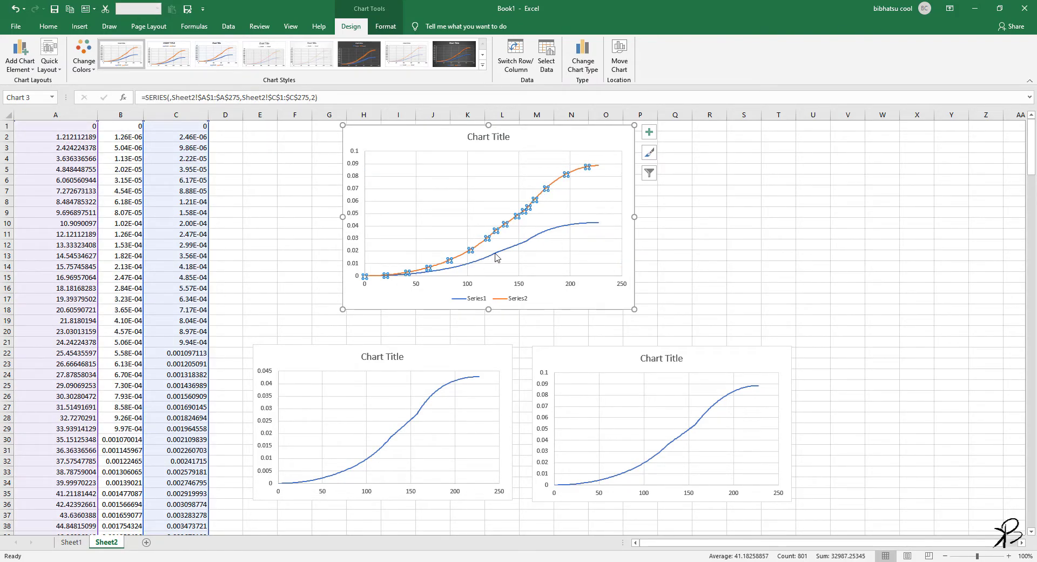
left_click(527, 242)
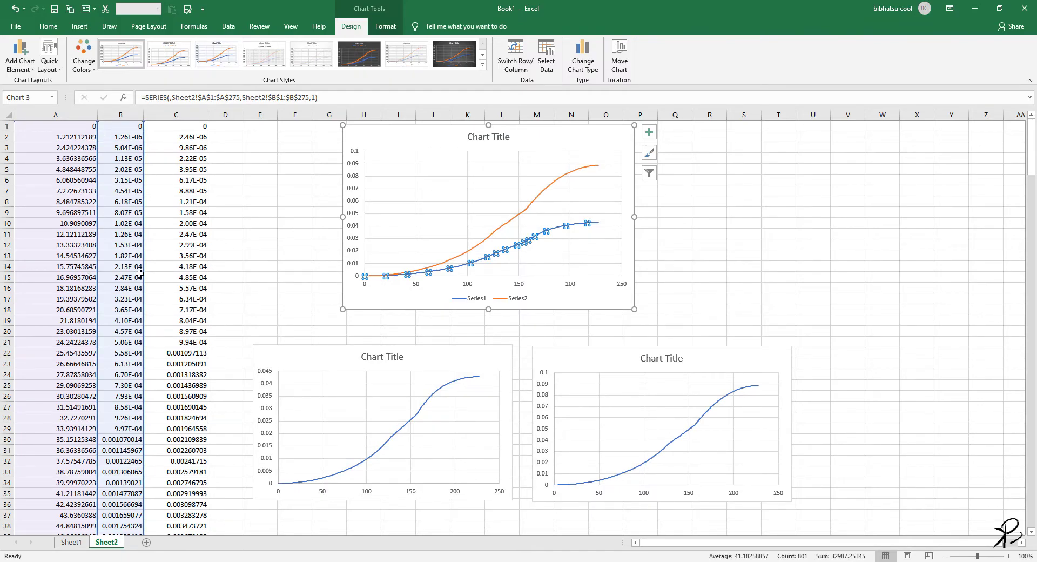
left_click(457, 198)
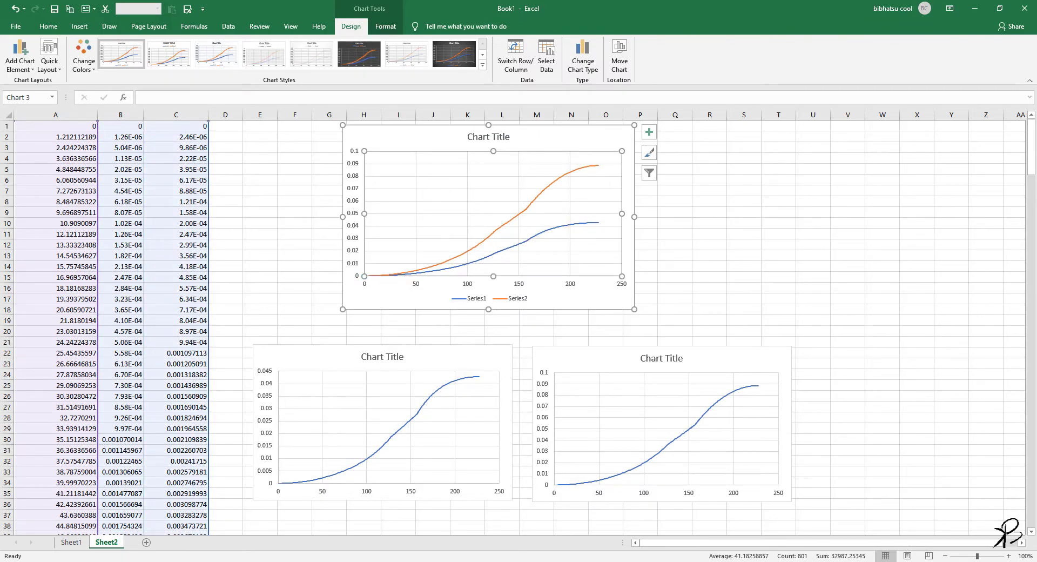
left_click(499, 560)
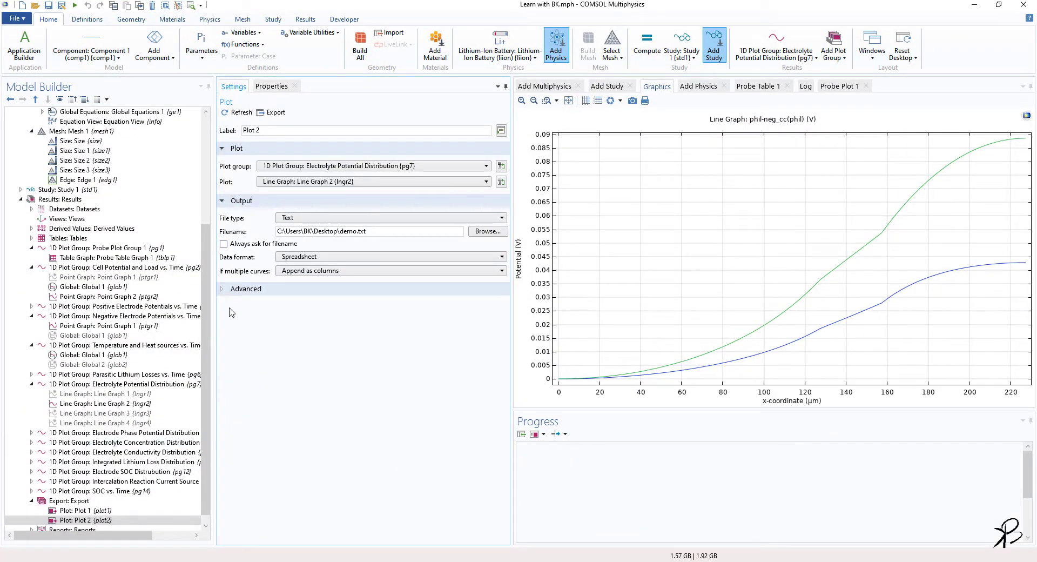
Add Line Graph 2's data as export node Plot 3 with curves appended as rows, then return to Excel
left_click(107, 405)
right_click(107, 406)
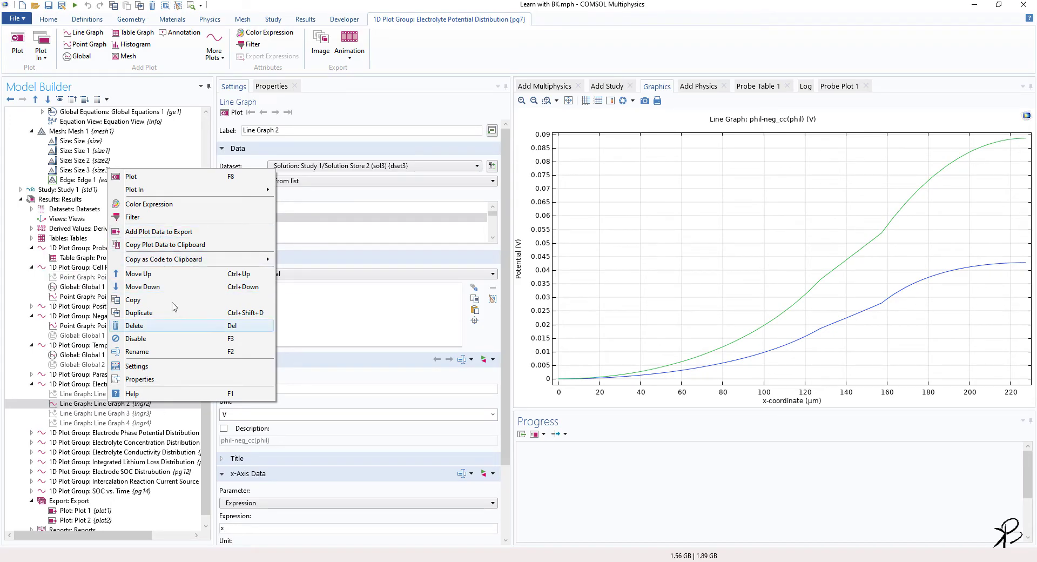
left_click(165, 232)
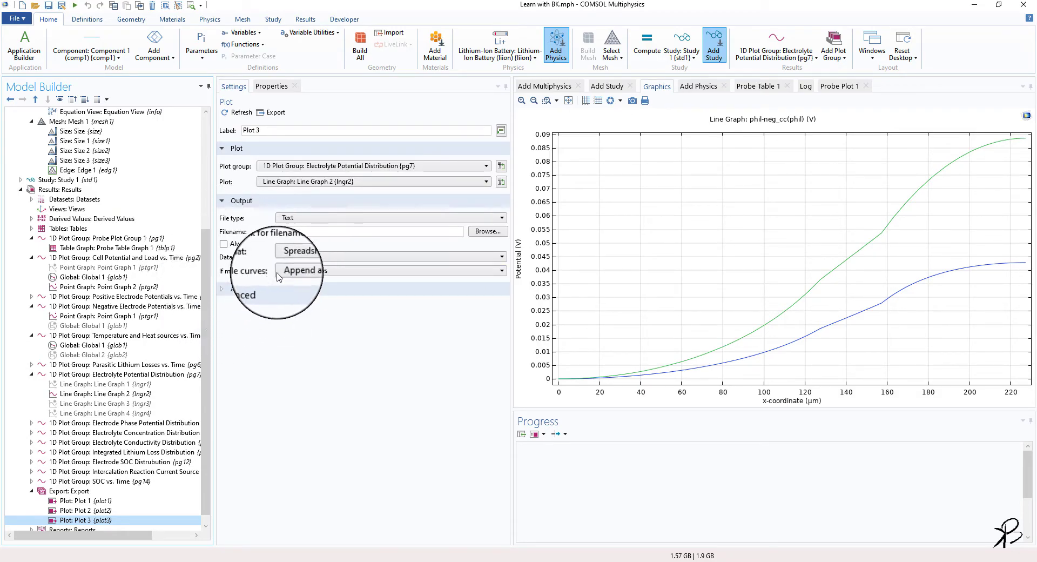
left_click(314, 270)
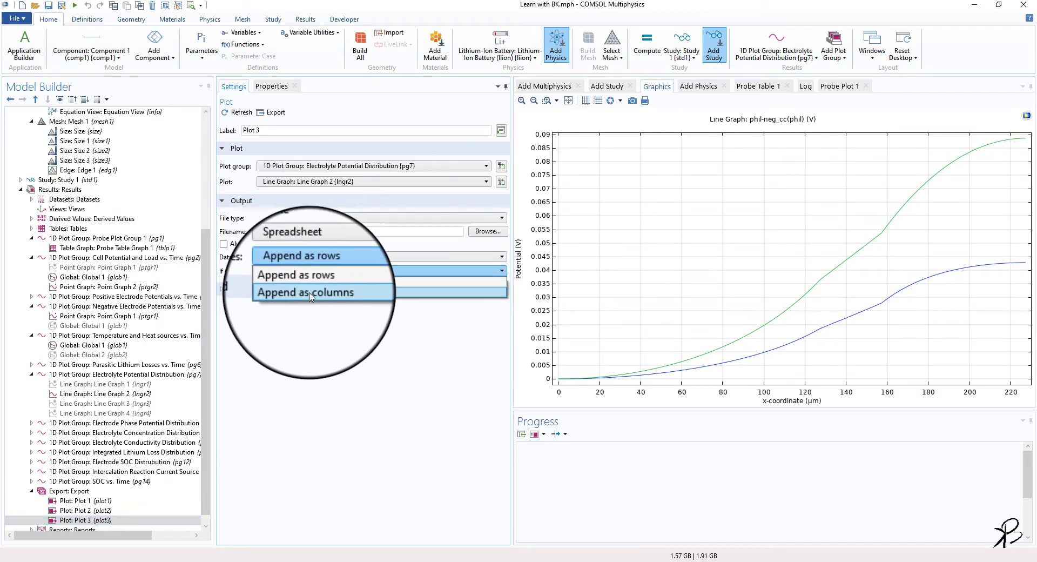
key("Escape")
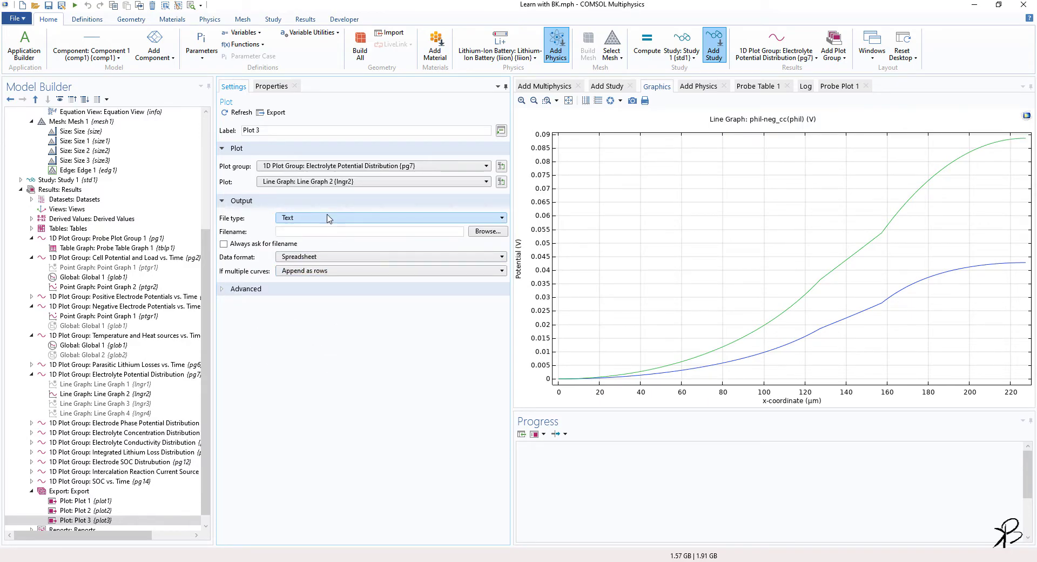
mouse_move(498, 561)
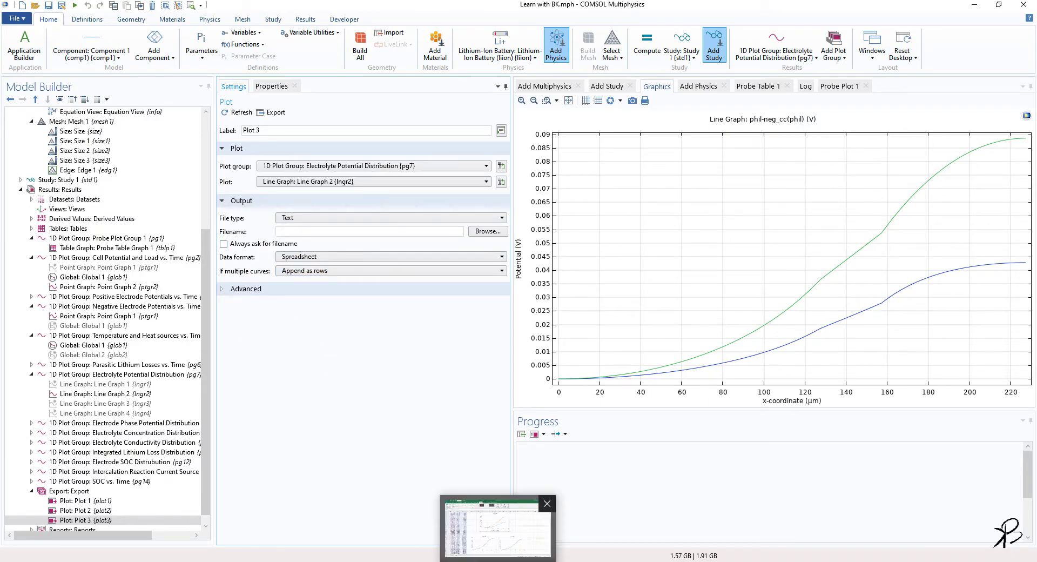
left_click(497, 528)
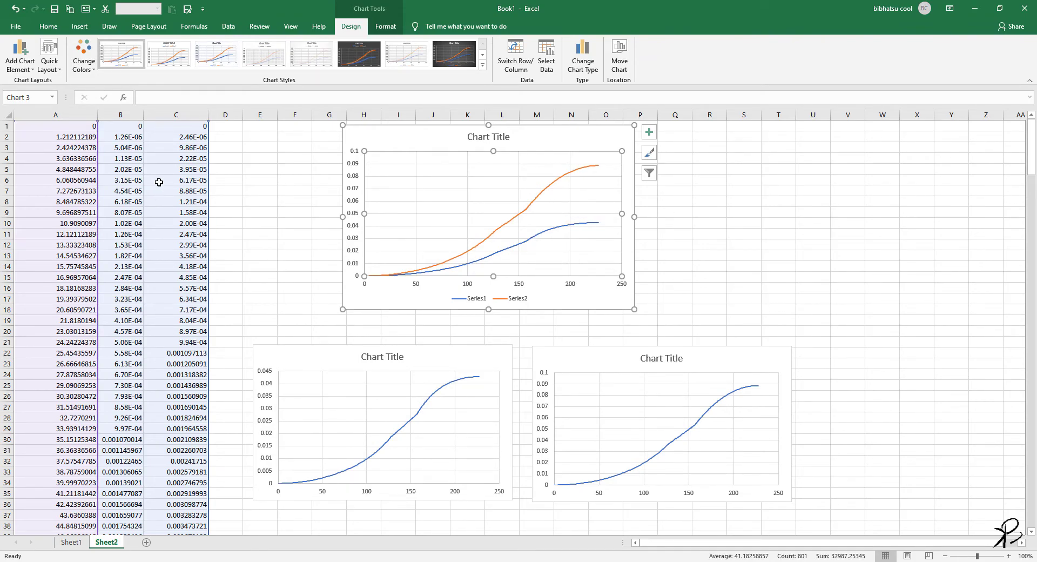
left_click(744, 233)
mouse_move(627, 559)
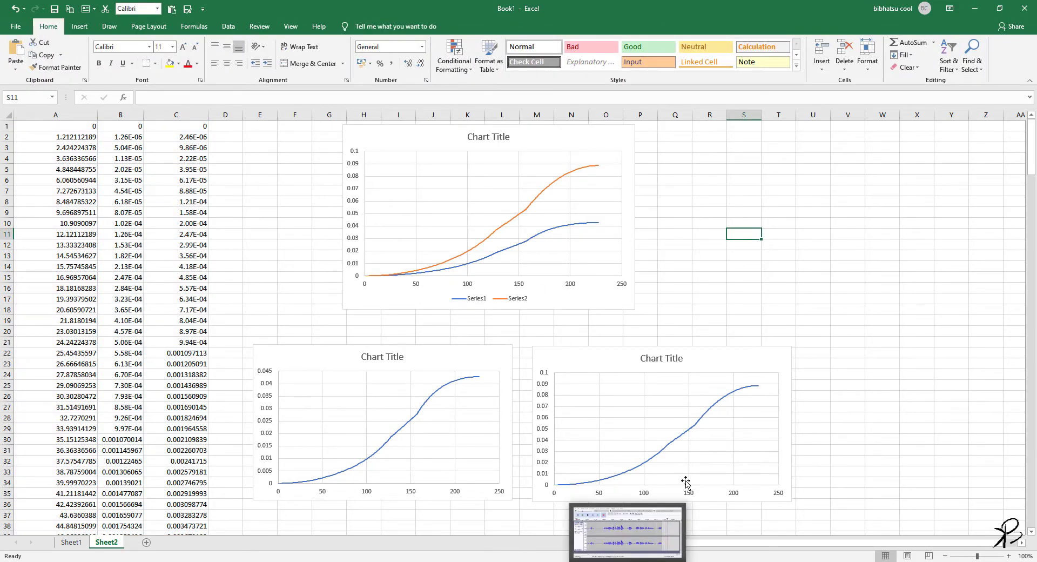